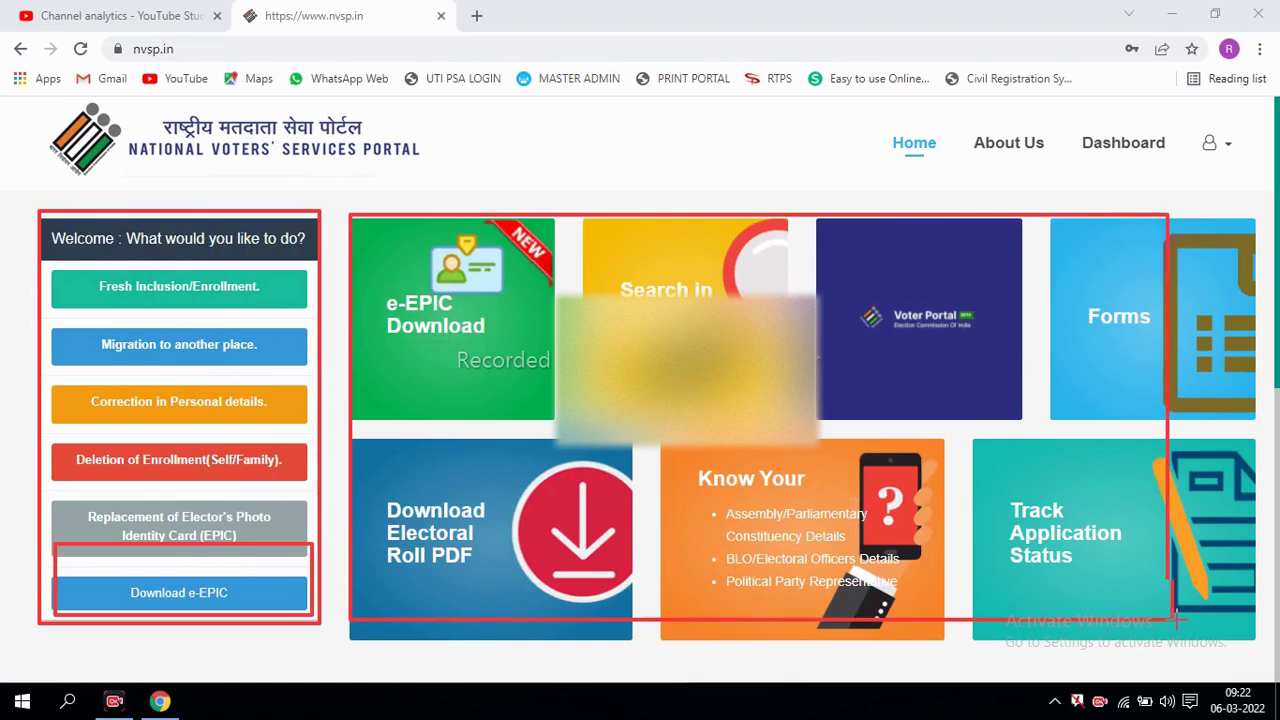
drag(998, 462, 1105, 587)
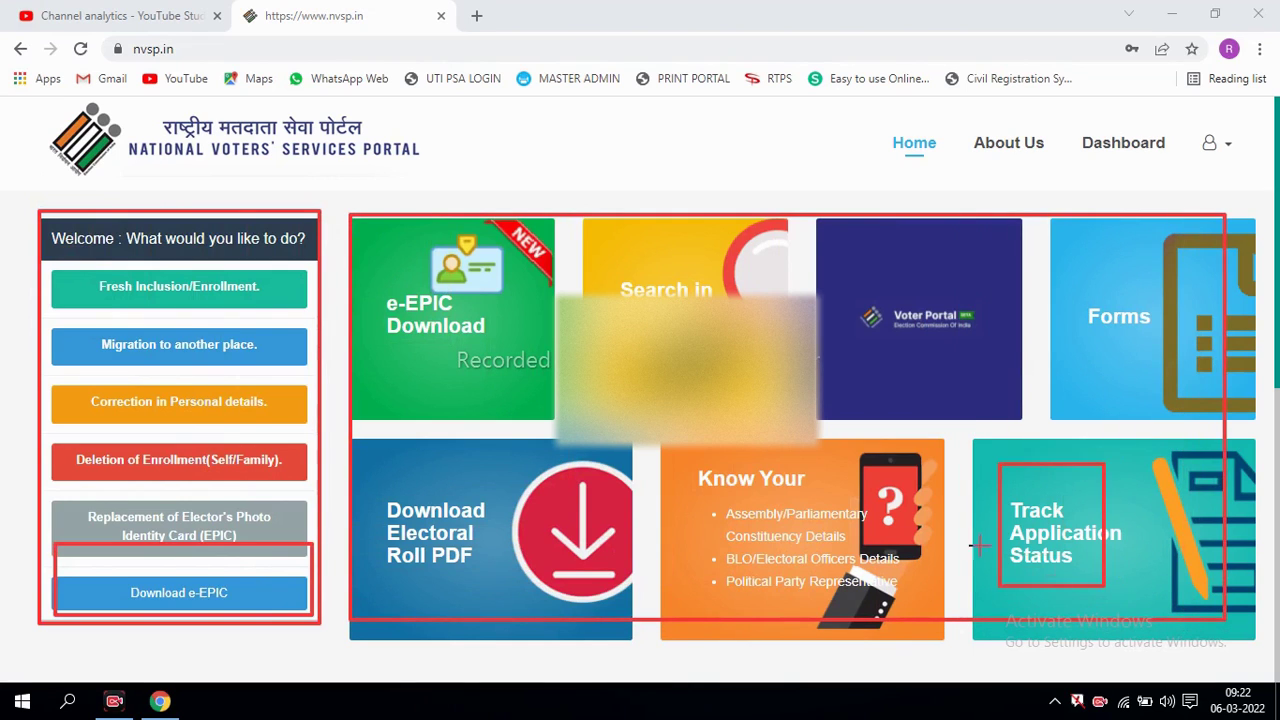
drag(671, 460, 850, 576)
drag(374, 466, 527, 608)
drag(372, 257, 488, 382)
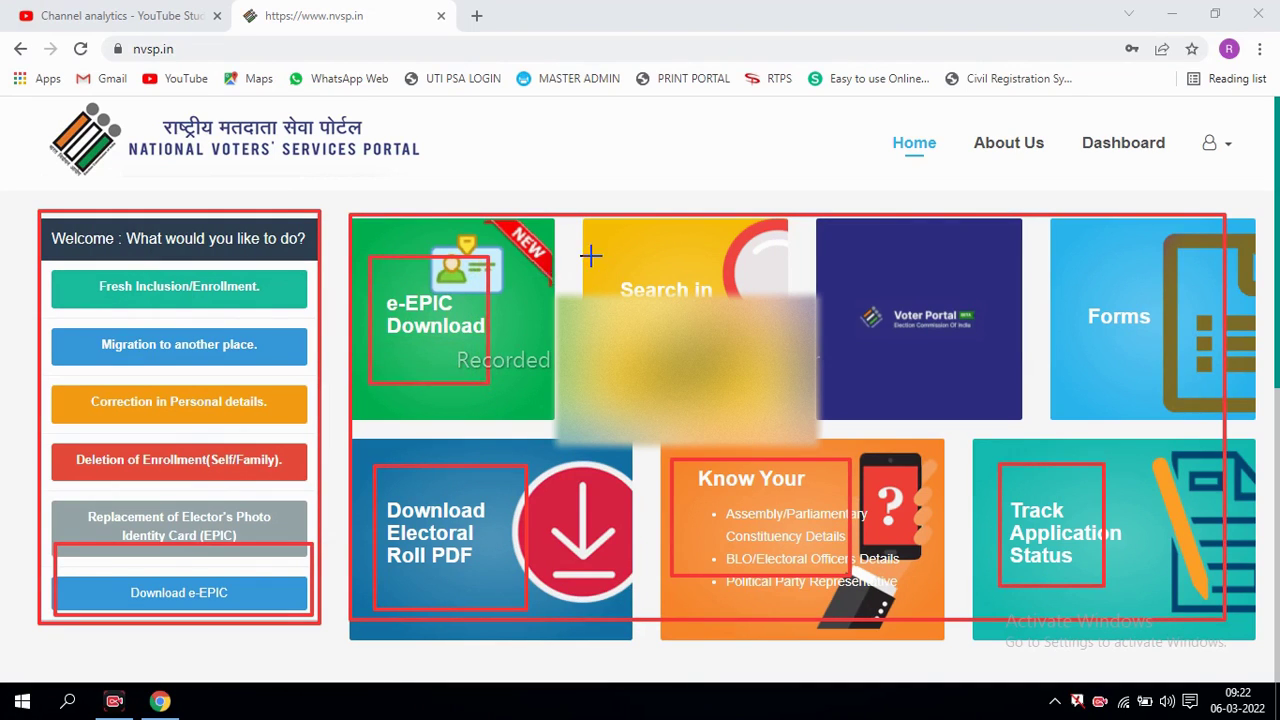
mouse_move(604, 253)
mouse_down()
mouse_move(710, 350)
mouse_move(765, 425)
mouse_move(745, 385)
mouse_up()
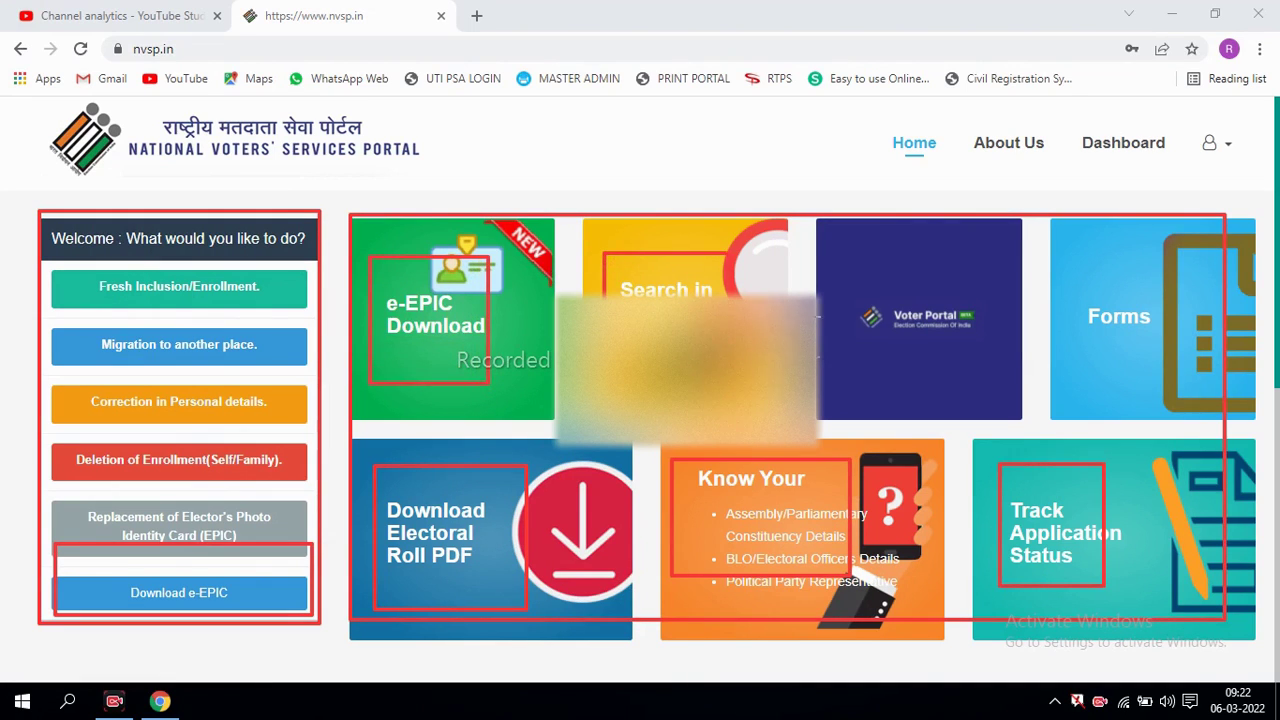
mouse_move(1068, 258)
mouse_down()
mouse_move(1178, 380)
mouse_move(1165, 370)
mouse_up()
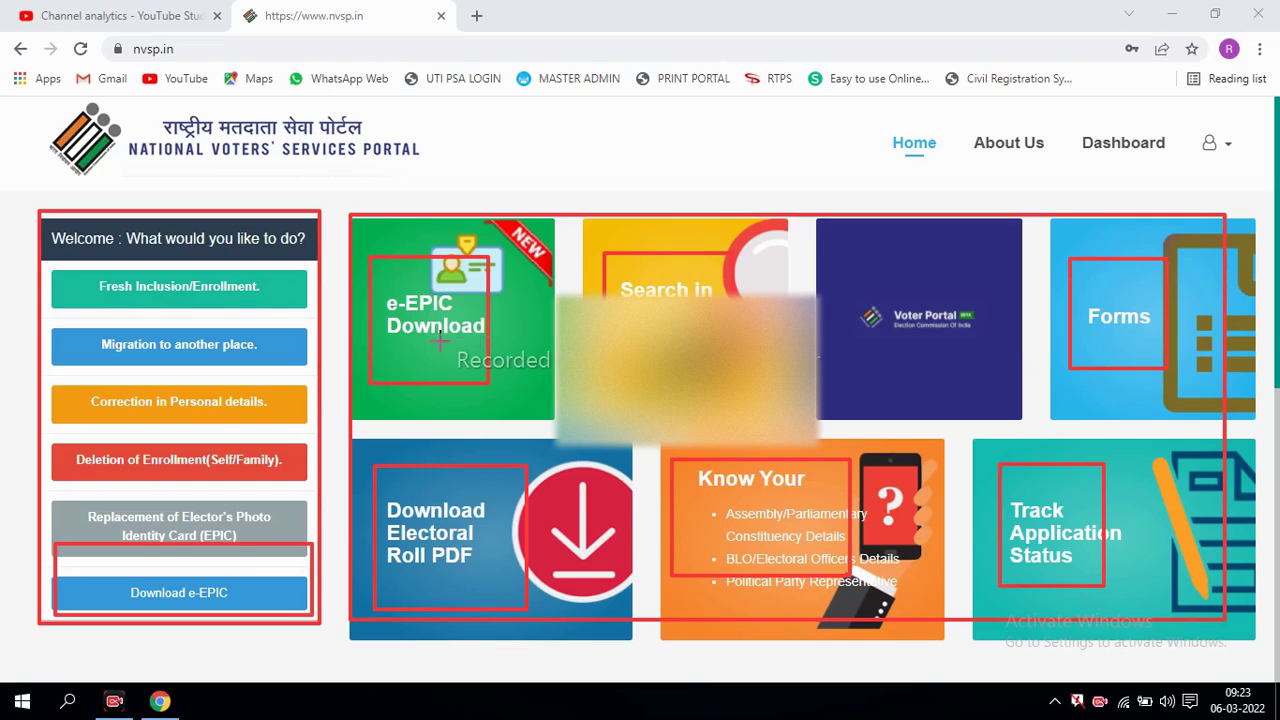
mouse_move(50, 264)
mouse_down()
mouse_move(64, 280)
mouse_move(184, 308)
mouse_move(300, 308)
mouse_up()
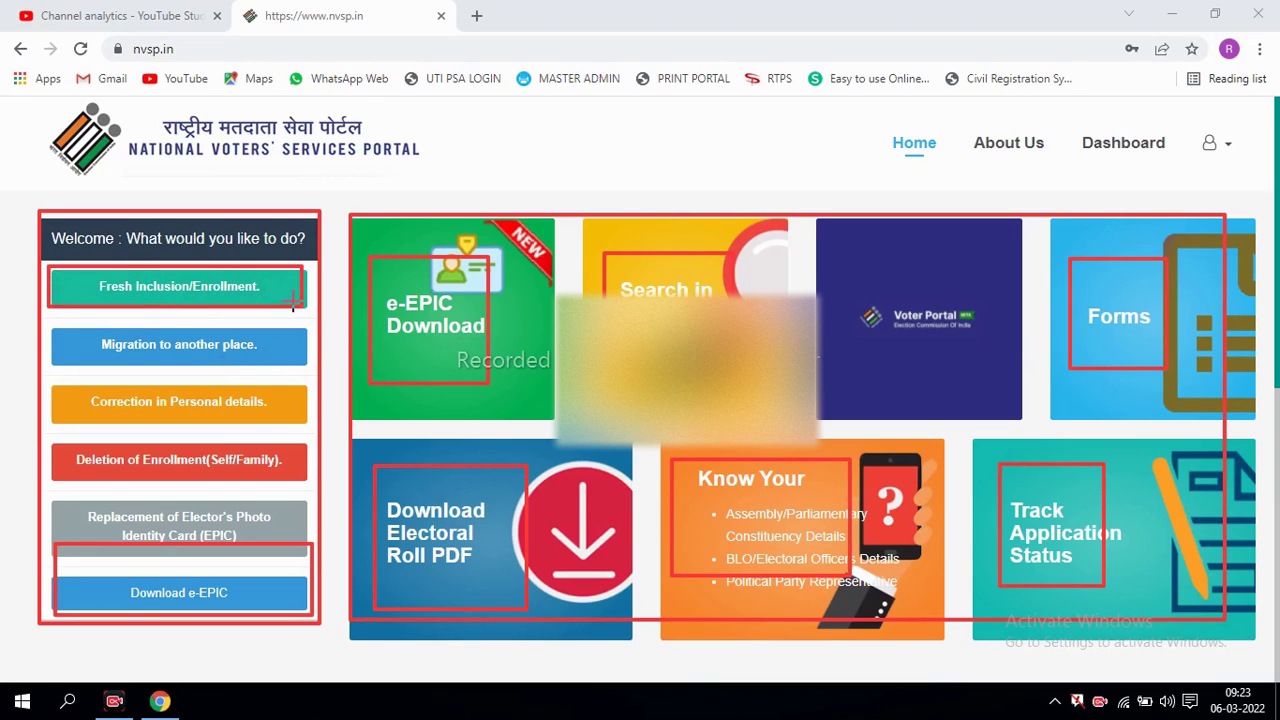
mouse_move(50, 384)
mouse_down()
mouse_move(132, 425)
mouse_move(312, 428)
mouse_up()
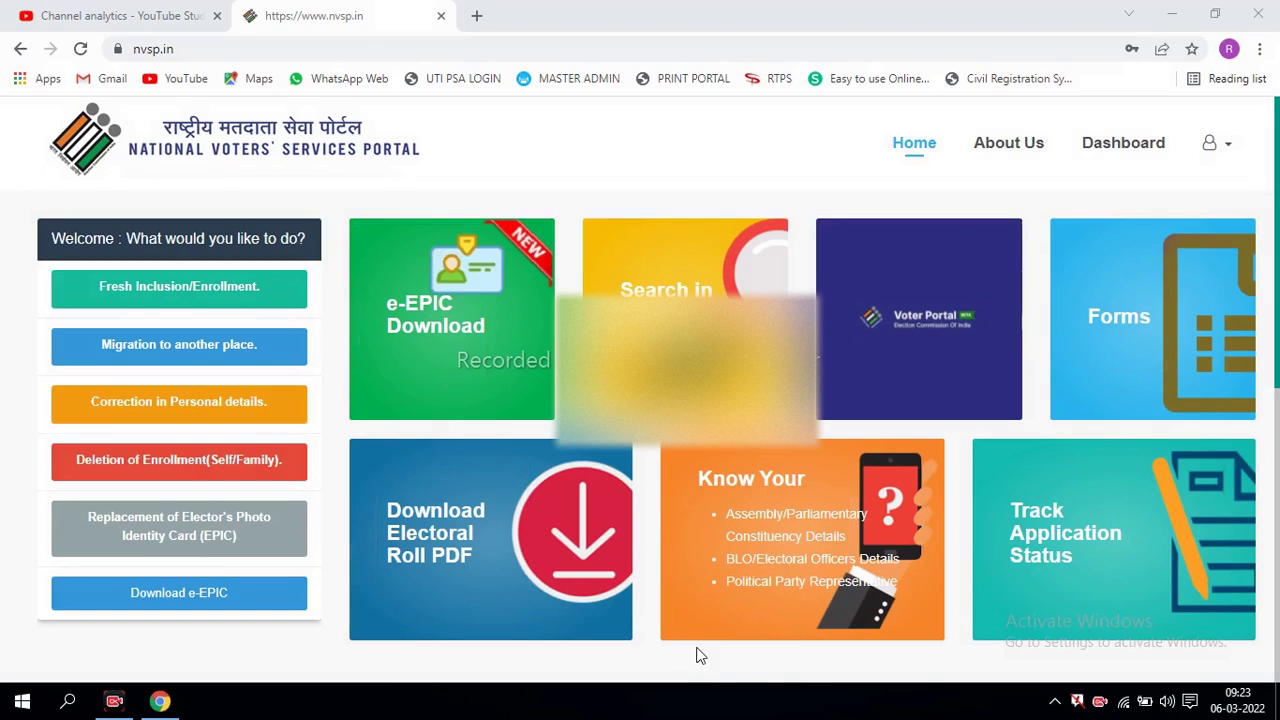
- Open the Fresh Inclusion/Enrollment application for a new voter registration
click(170, 289)
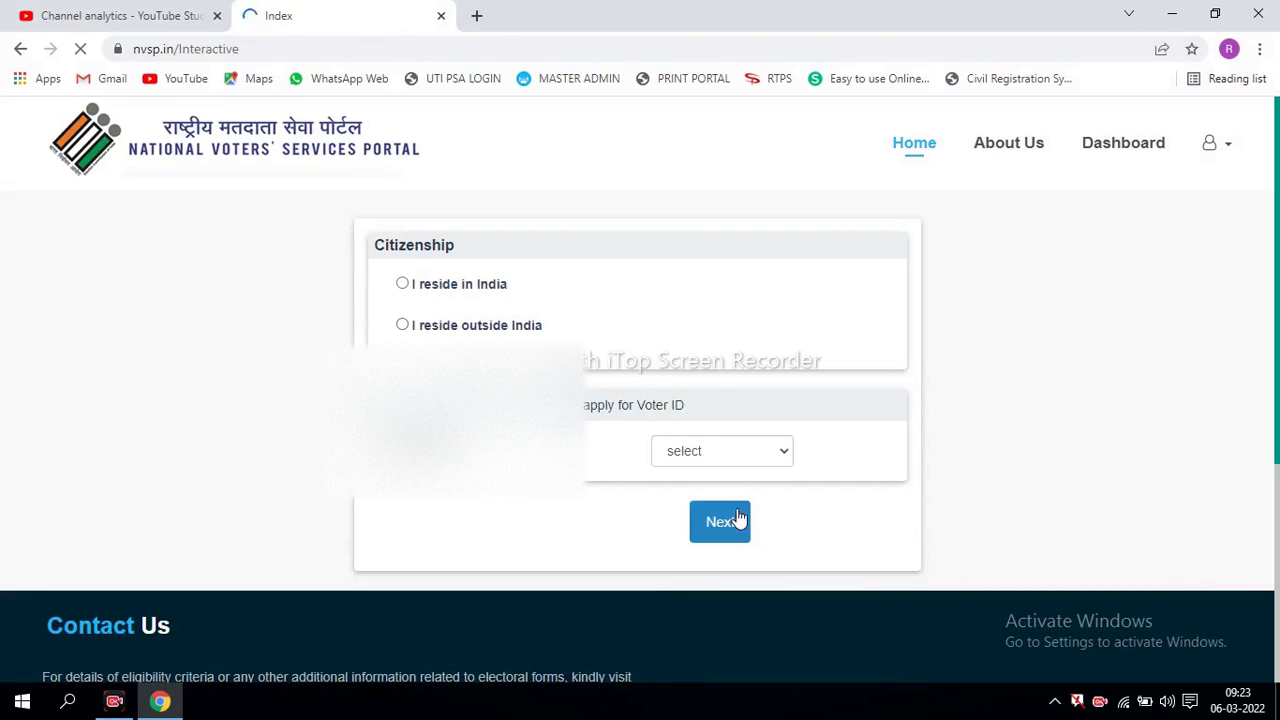
drag(387, 268, 515, 300)
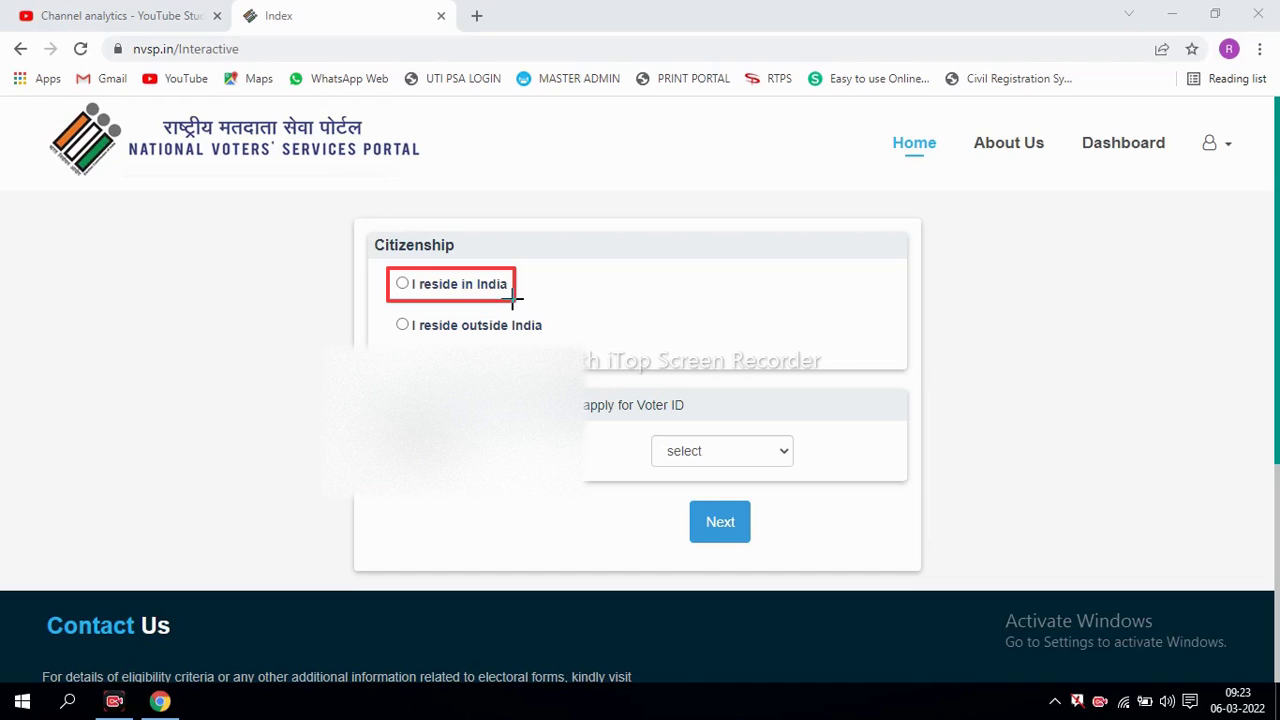
drag(607, 423, 810, 466)
drag(689, 510, 768, 554)
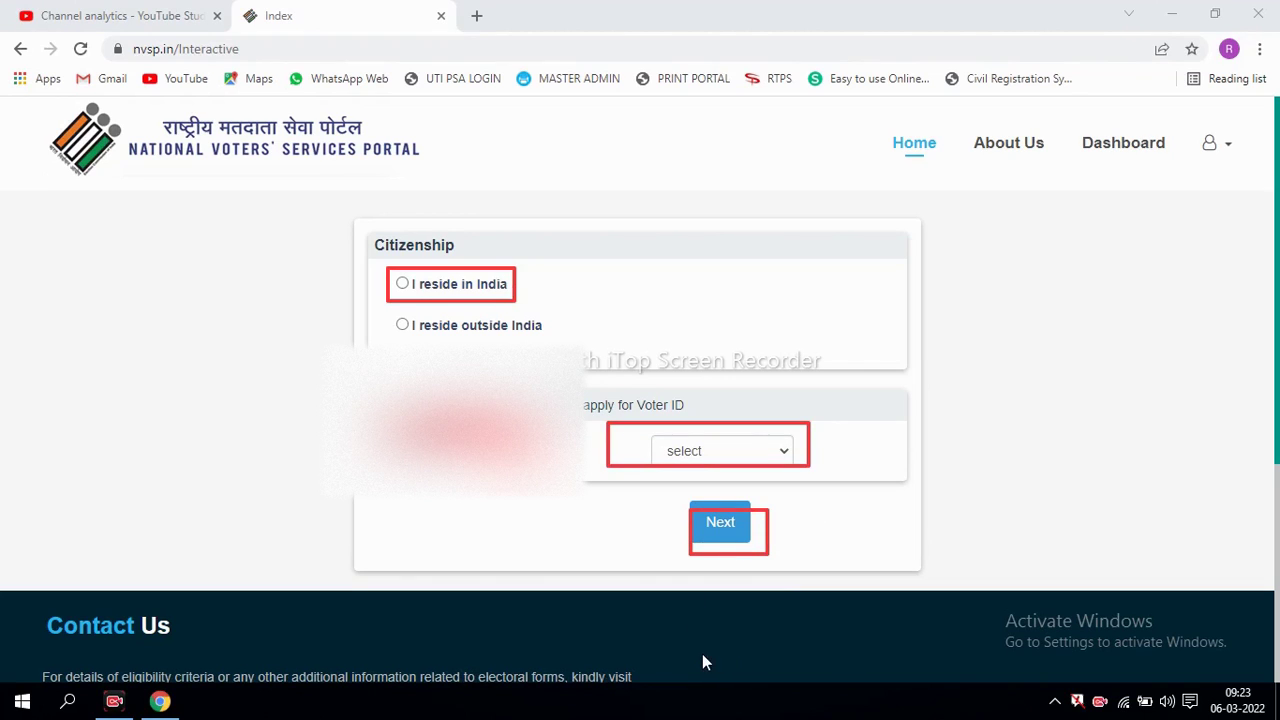
key(Escape)
- Set the citizenship to residing in India, choose Bihar as the state for the Voter ID application, and proceed to the form
click(403, 285)
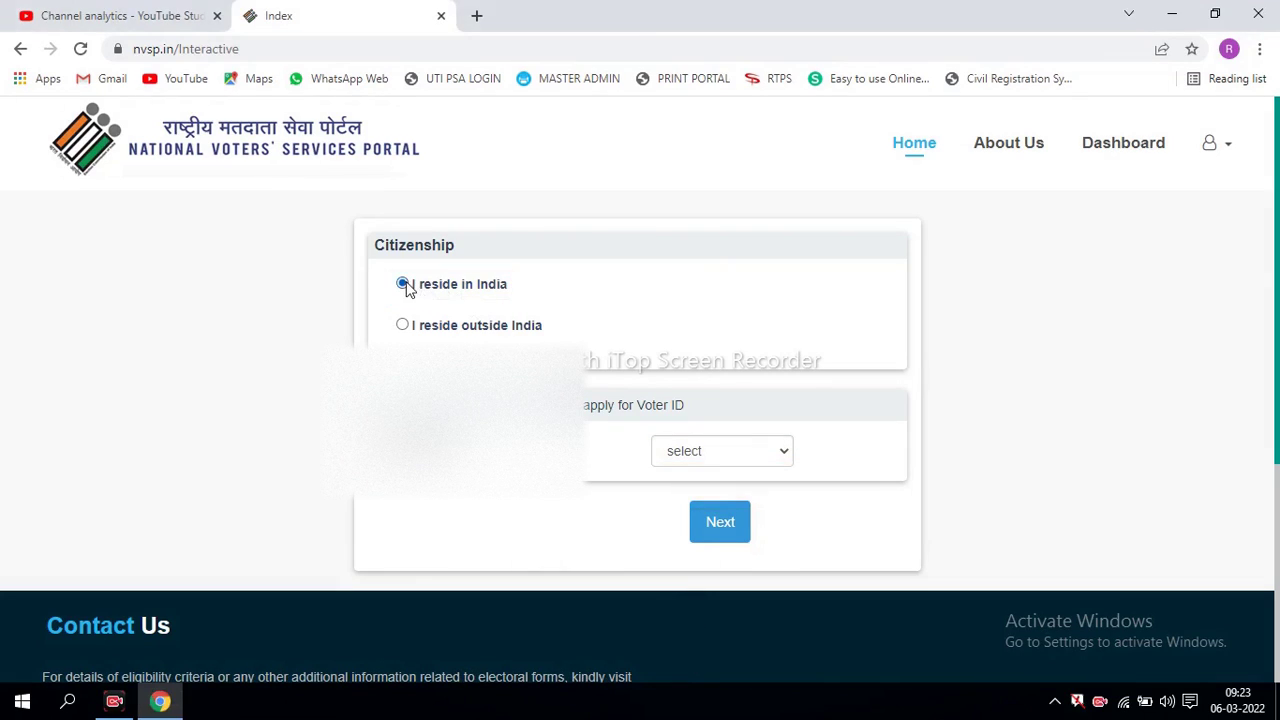
click(690, 455)
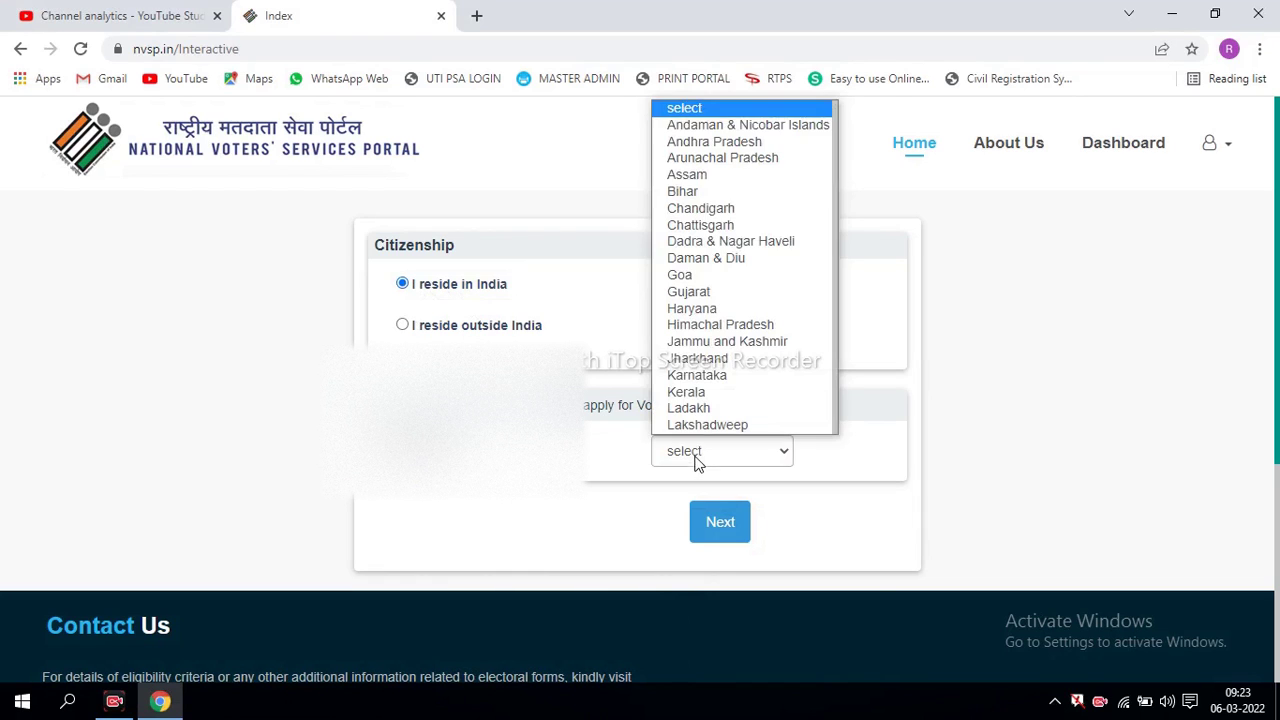
click(745, 192)
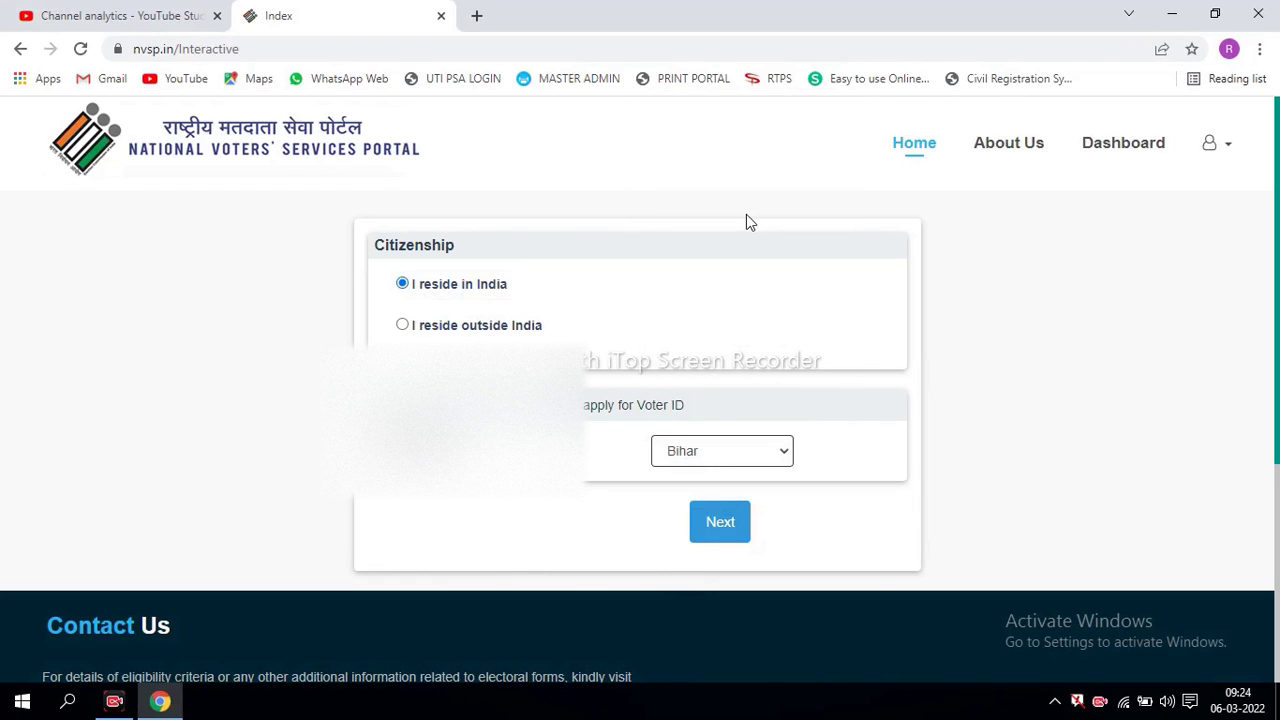
click(720, 525)
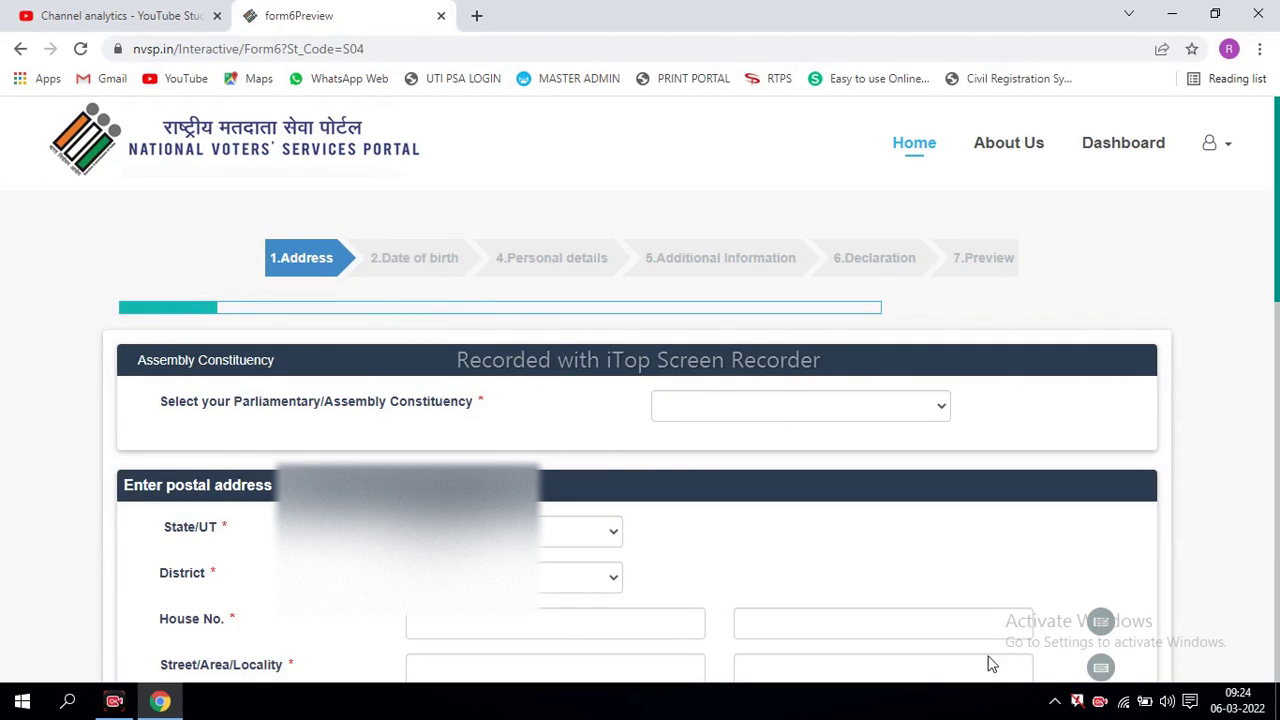
drag(270, 240, 322, 277)
mouse_move(357, 222)
mouse_down()
mouse_move(408, 283)
mouse_move(462, 291)
mouse_up()
drag(492, 231, 616, 286)
mouse_move(644, 240)
mouse_down()
mouse_move(711, 281)
mouse_move(804, 270)
mouse_move(942, 285)
mouse_up()
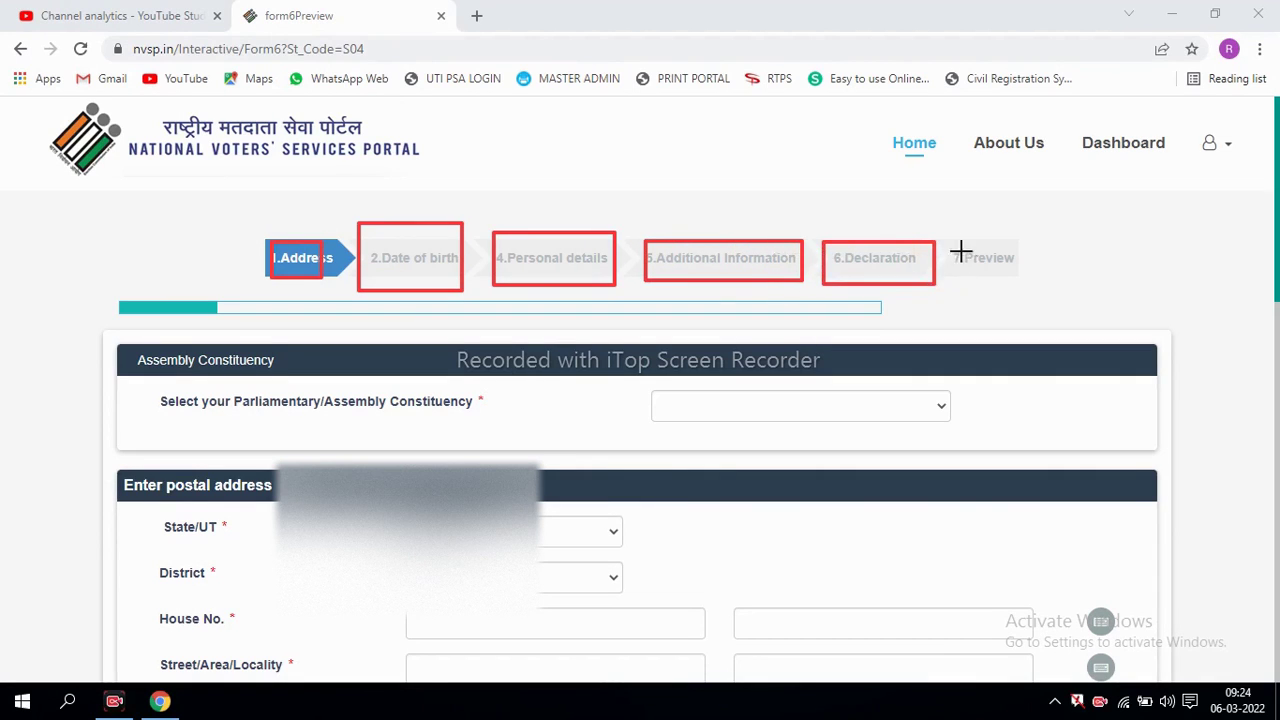
drag(946, 238, 1030, 279)
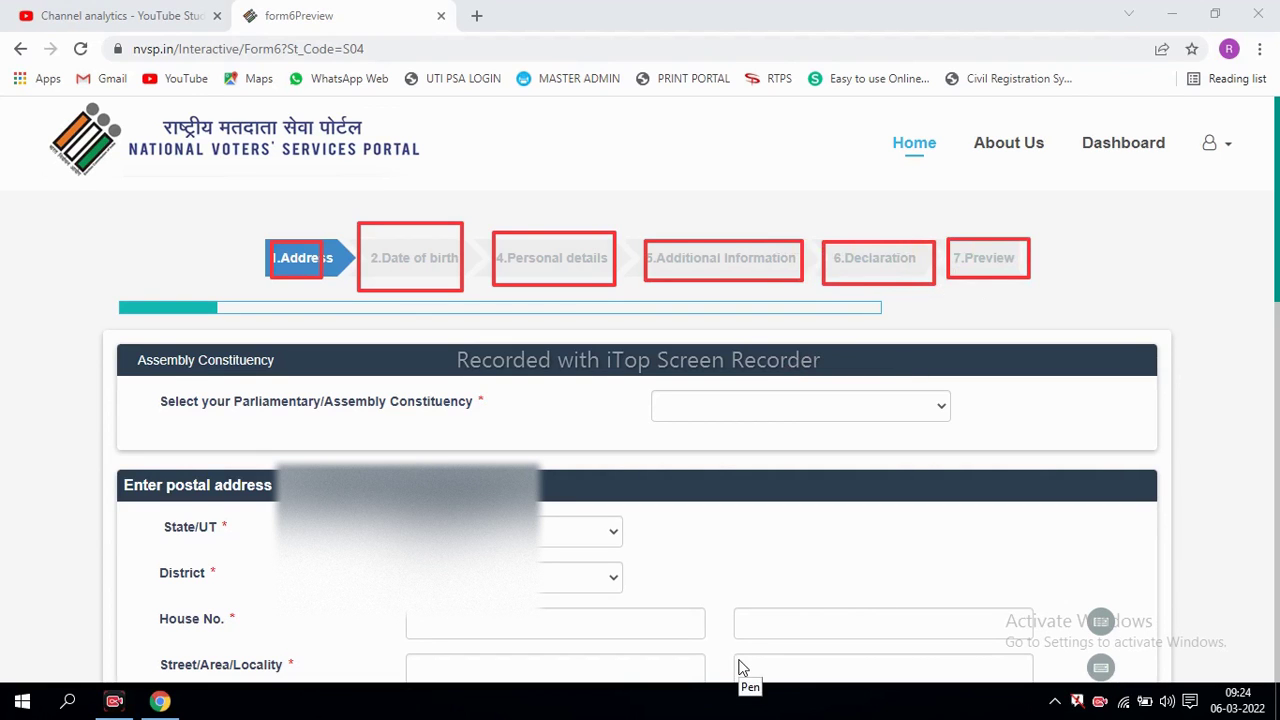
drag(1276, 266, 1276, 338)
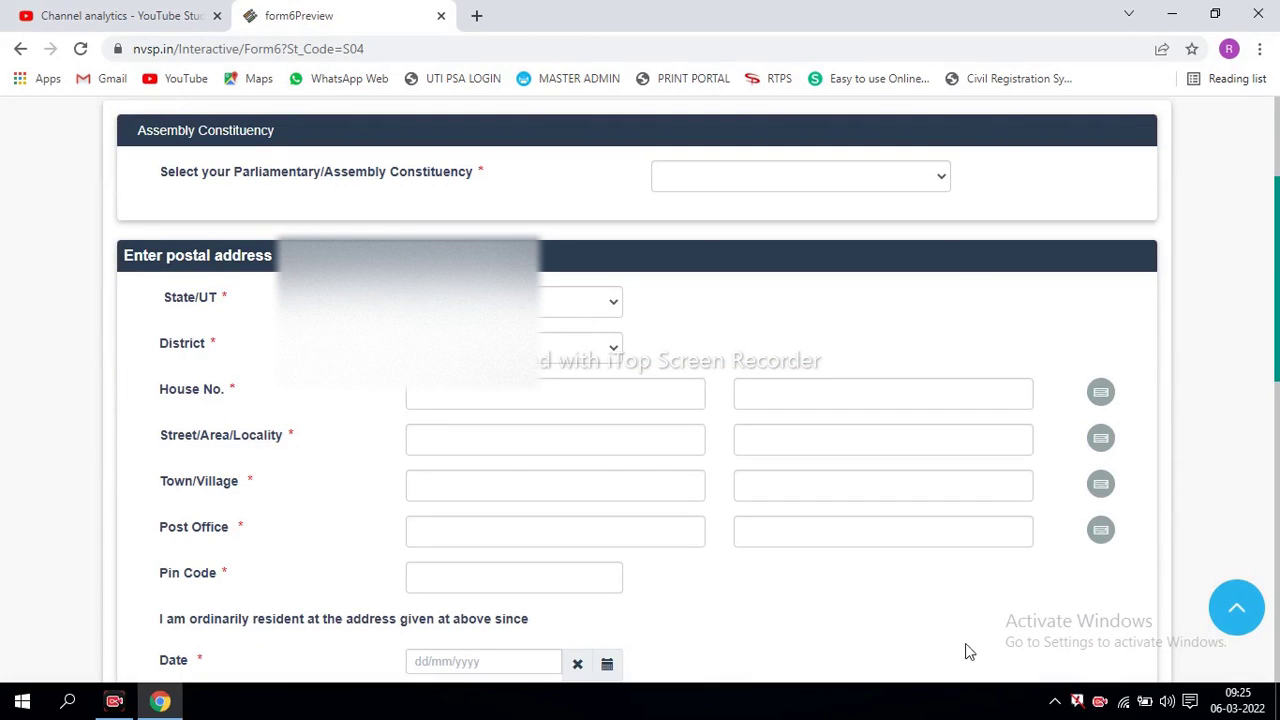
mouse_move(157, 158)
mouse_down()
mouse_move(274, 194)
mouse_move(968, 200)
mouse_move(897, 196)
mouse_up()
mouse_move(148, 326)
mouse_down()
mouse_move(216, 352)
mouse_move(637, 368)
mouse_up()
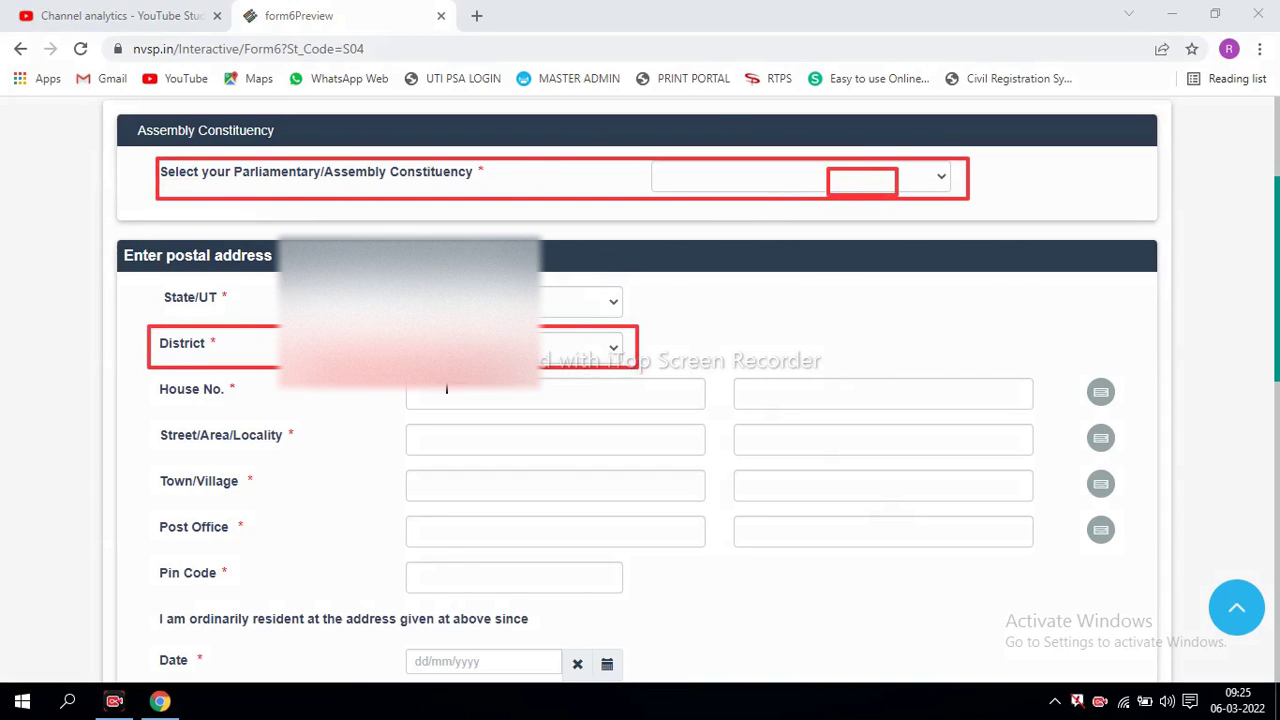
mouse_move(157, 375)
mouse_down()
mouse_move(322, 412)
mouse_move(714, 412)
mouse_up()
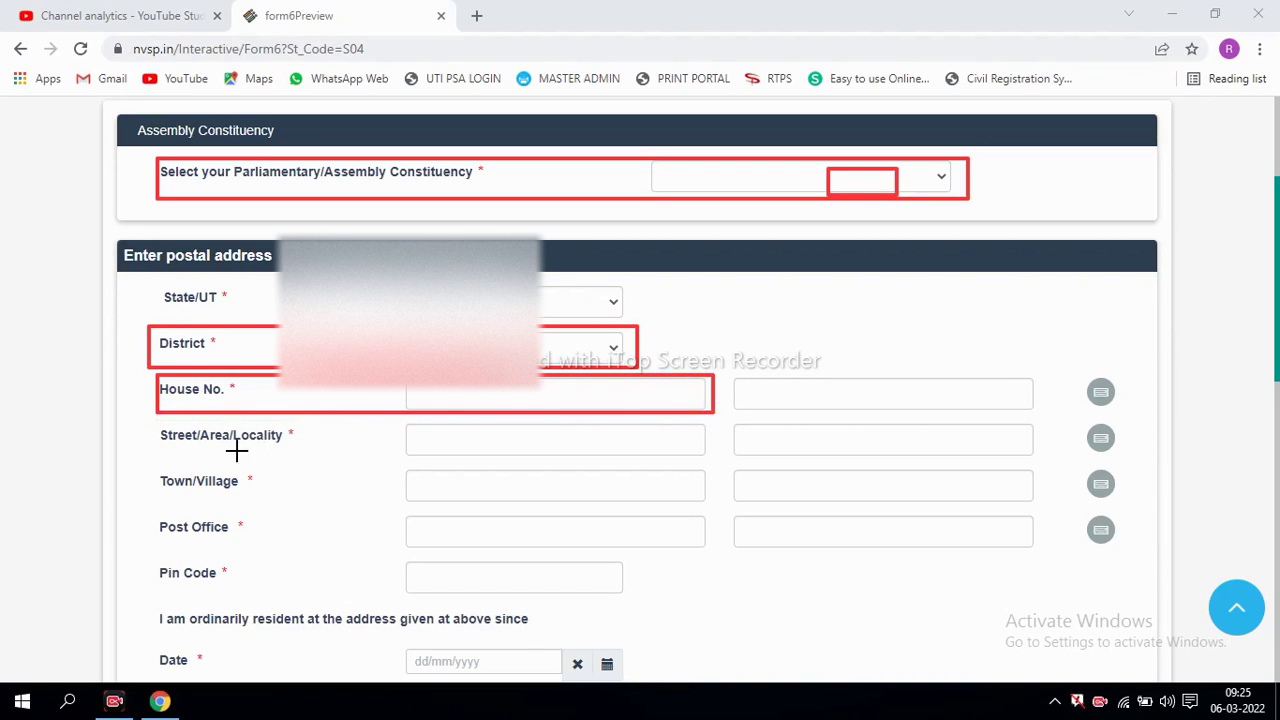
mouse_move(156, 419)
mouse_down()
mouse_move(221, 450)
mouse_move(714, 462)
mouse_up()
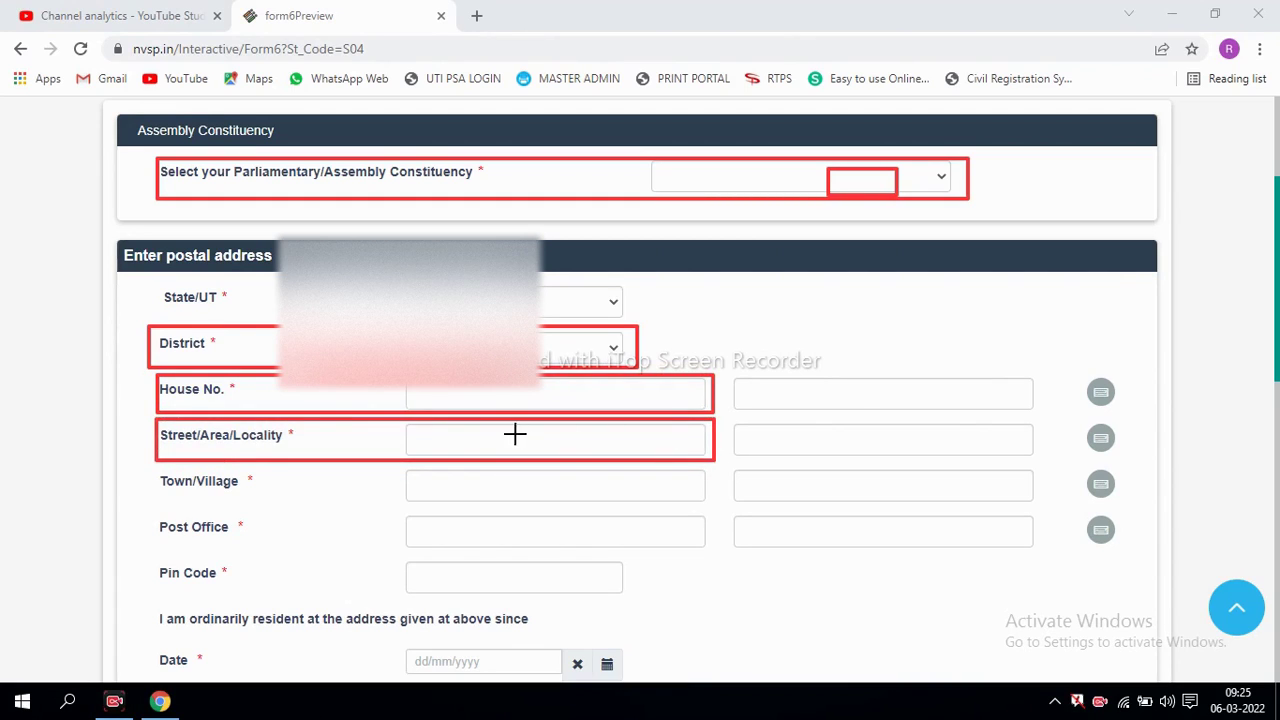
mouse_move(742, 374)
mouse_down()
mouse_move(811, 420)
mouse_move(986, 428)
mouse_up()
drag(763, 428, 886, 456)
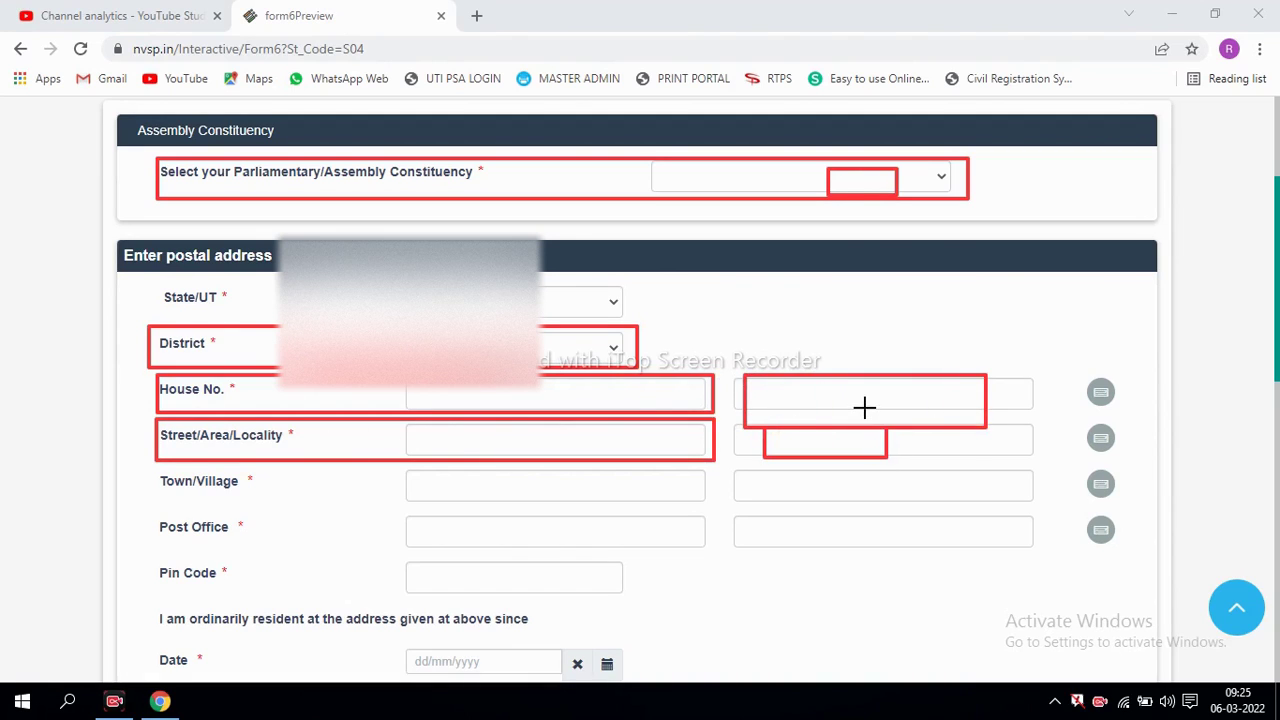
drag(1078, 380, 1124, 410)
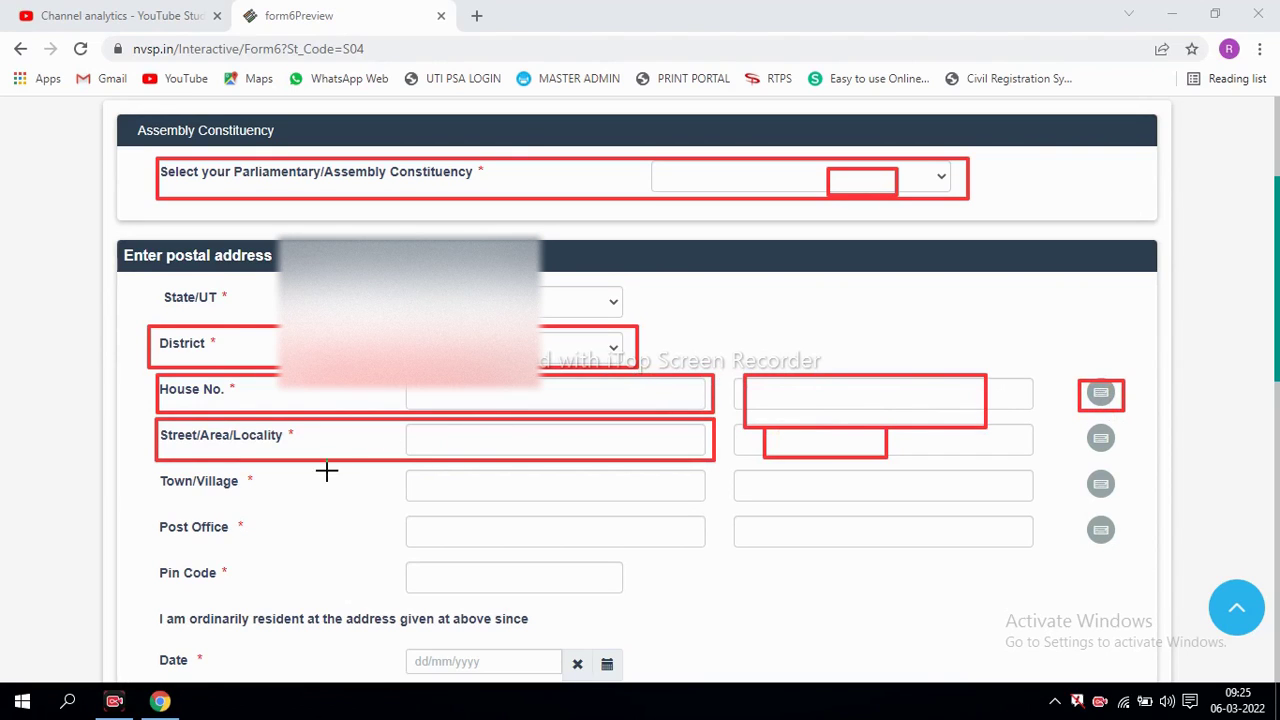
mouse_move(154, 466)
mouse_down()
mouse_move(257, 489)
mouse_move(611, 506)
mouse_move(992, 502)
mouse_up()
mouse_move(146, 515)
mouse_down()
mouse_move(363, 560)
mouse_move(589, 558)
mouse_up()
drag(143, 567, 582, 634)
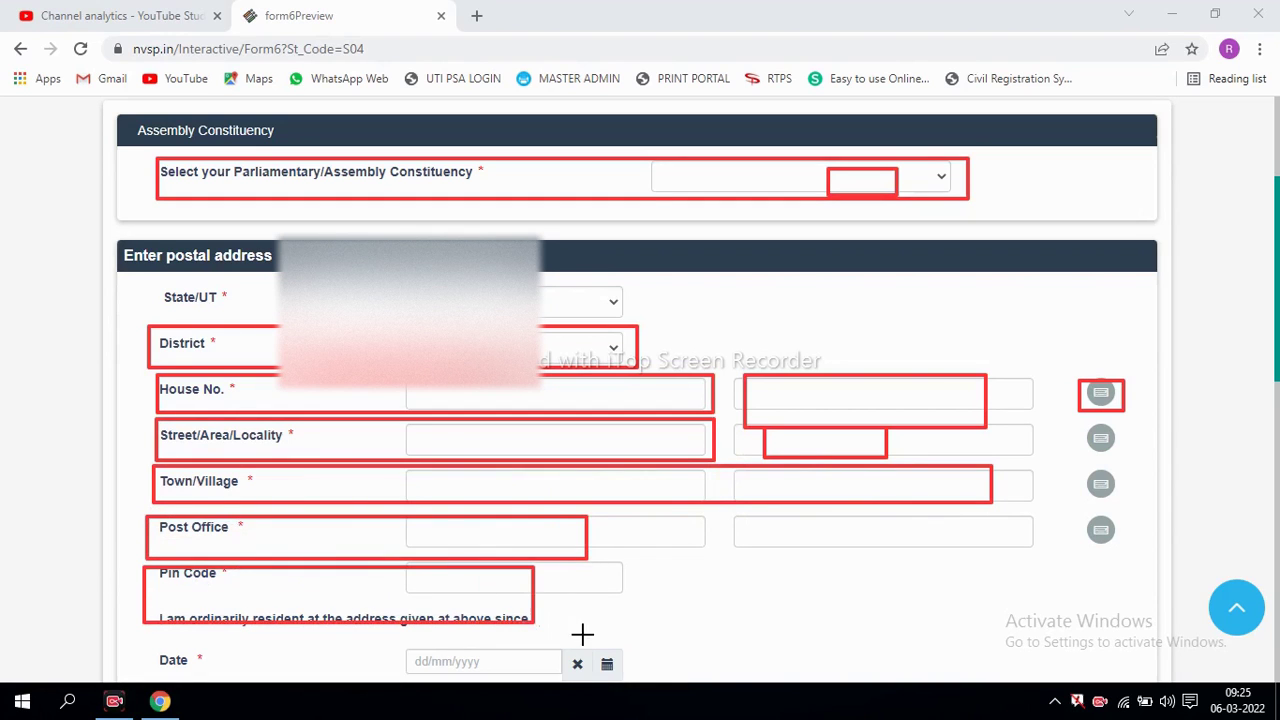
key(Escape)
drag(1277, 320, 1277, 473)
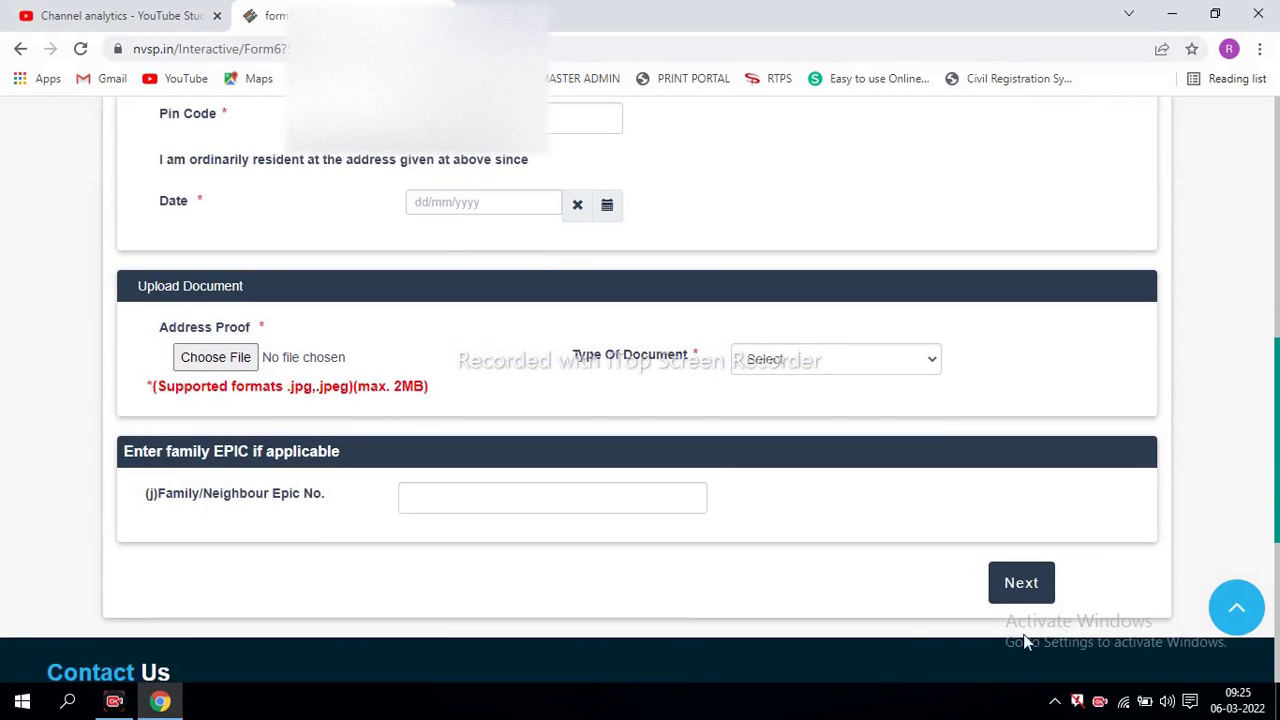
drag(152, 183, 618, 230)
mouse_move(150, 136)
mouse_down()
mouse_move(211, 171)
mouse_move(560, 180)
mouse_up()
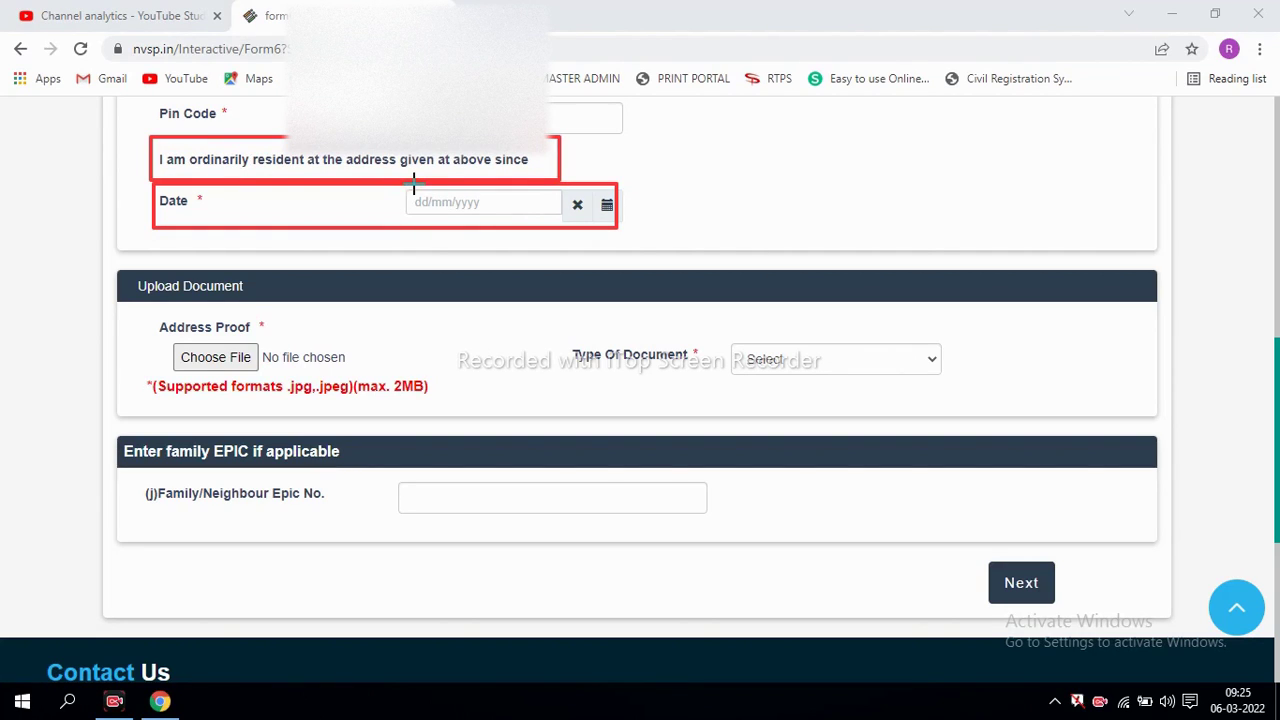
mouse_move(413, 185)
mouse_down()
mouse_move(451, 214)
mouse_move(491, 216)
mouse_up()
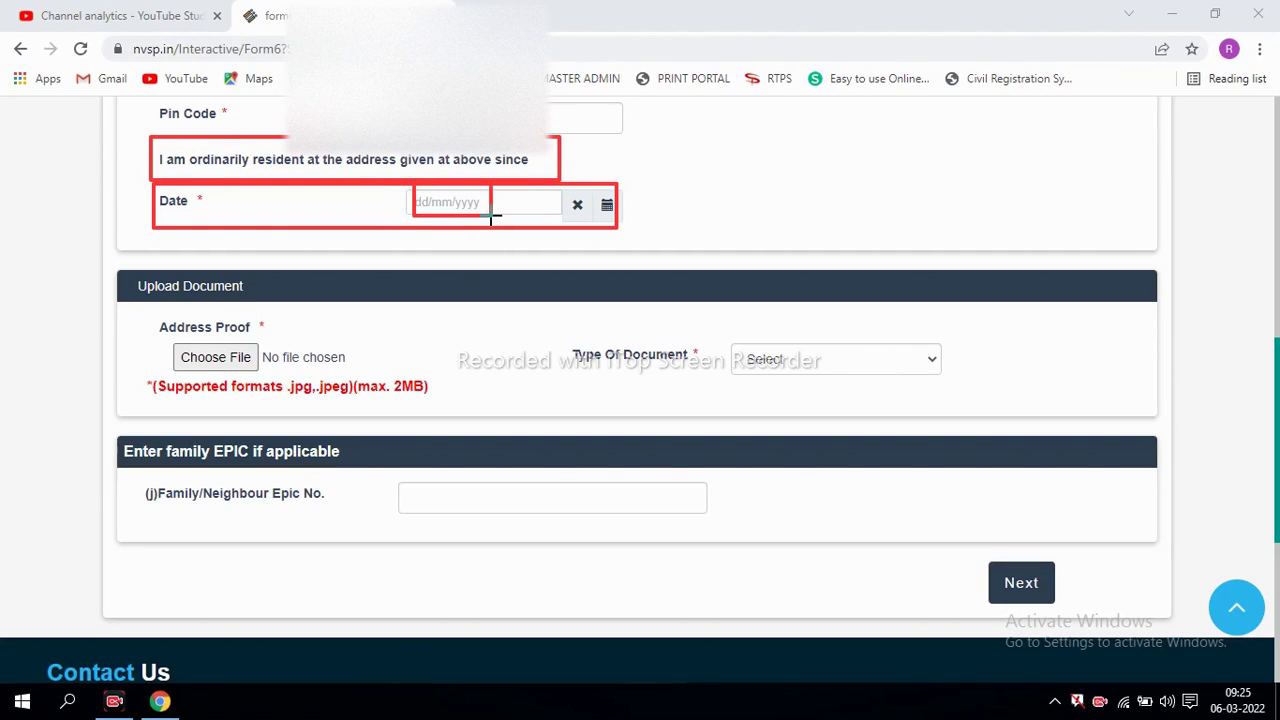
mouse_move(112, 263)
mouse_down()
mouse_move(190, 306)
mouse_move(276, 318)
mouse_up()
mouse_move(161, 318)
mouse_down()
mouse_move(290, 374)
mouse_move(349, 372)
mouse_up()
mouse_move(543, 326)
mouse_down()
mouse_move(751, 370)
mouse_move(966, 381)
mouse_up()
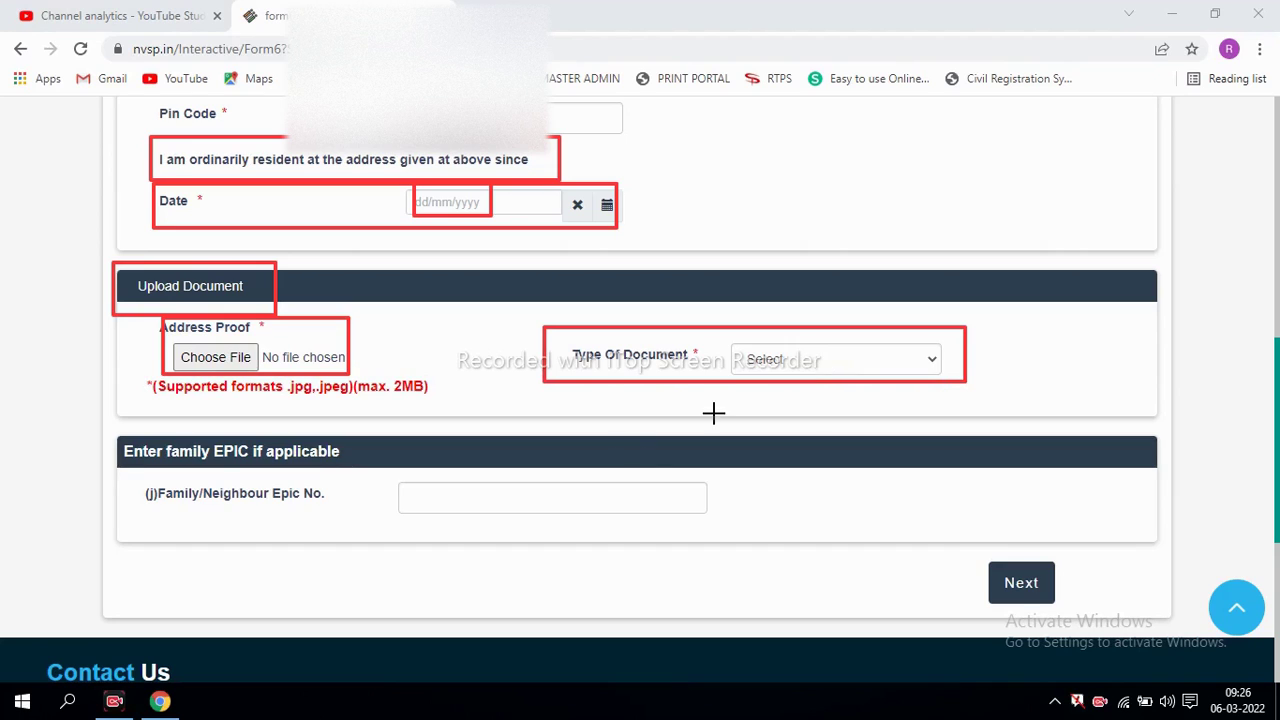
mouse_move(236, 478)
mouse_down()
mouse_move(437, 529)
mouse_move(649, 543)
mouse_move(733, 529)
mouse_up()
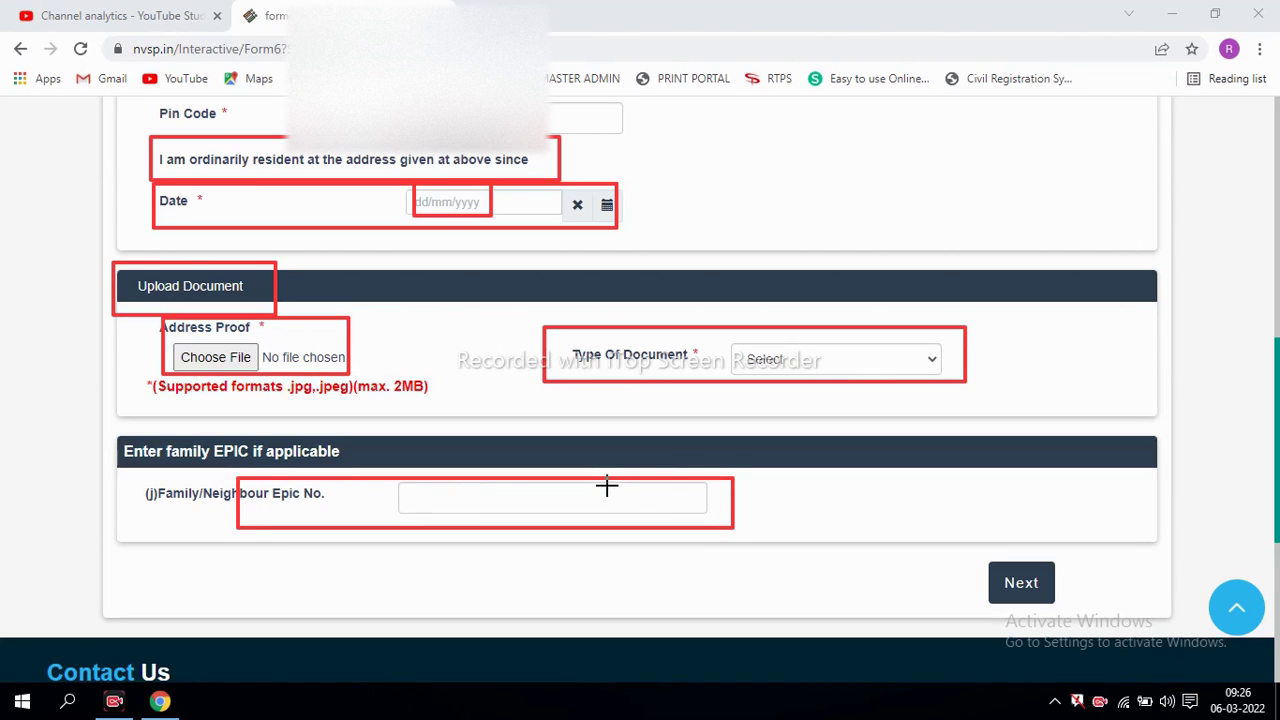
drag(957, 540, 1092, 622)
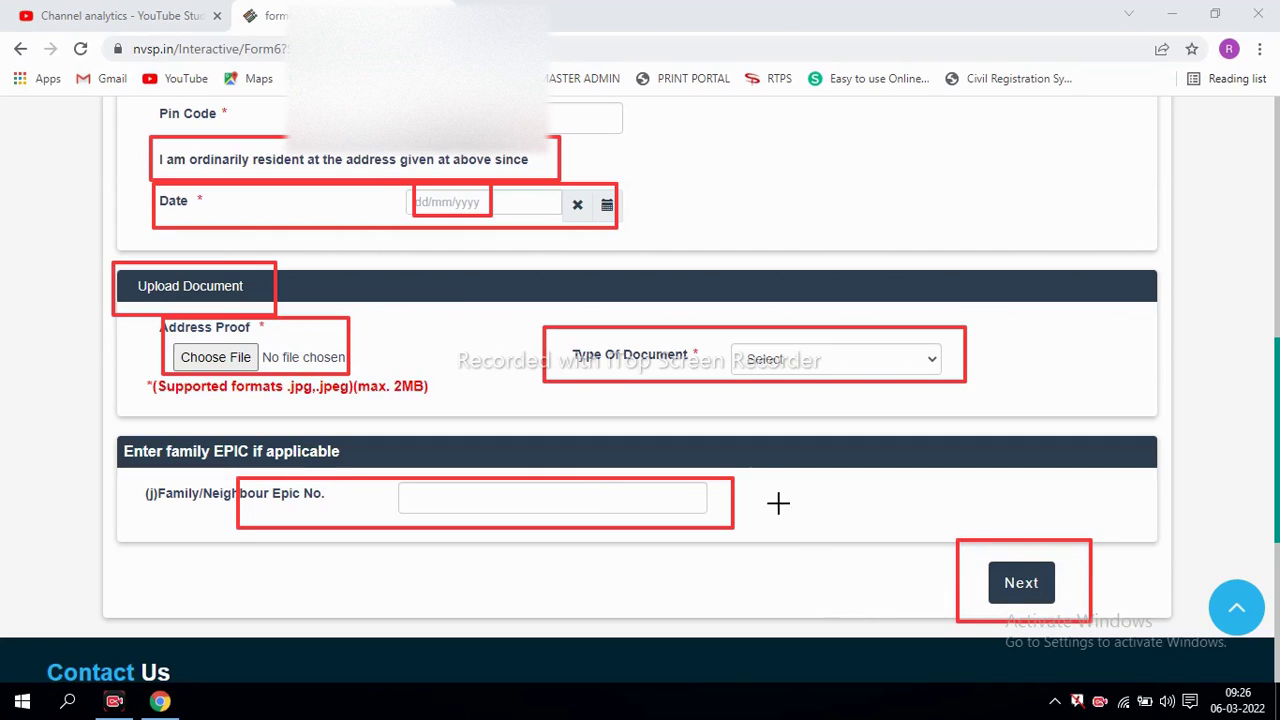
mouse_move(729, 306)
mouse_down()
mouse_move(814, 420)
mouse_move(870, 416)
mouse_move(869, 405)
mouse_up()
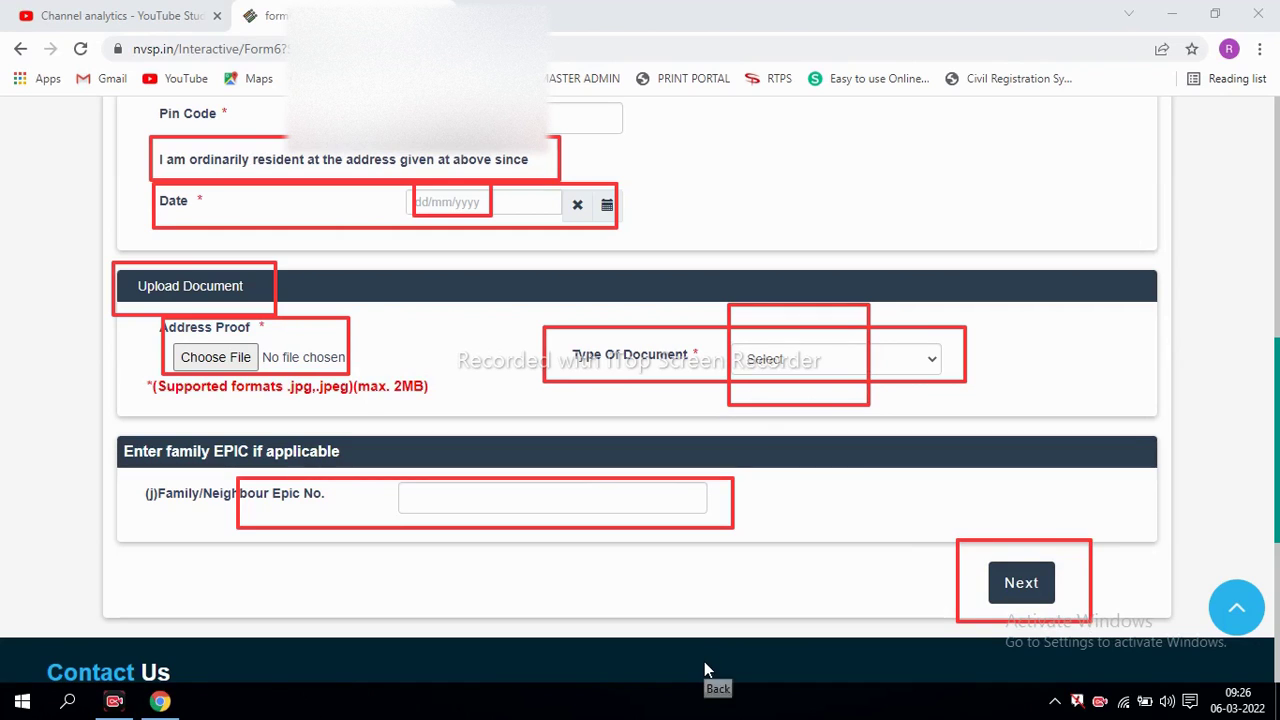
key(Escape)
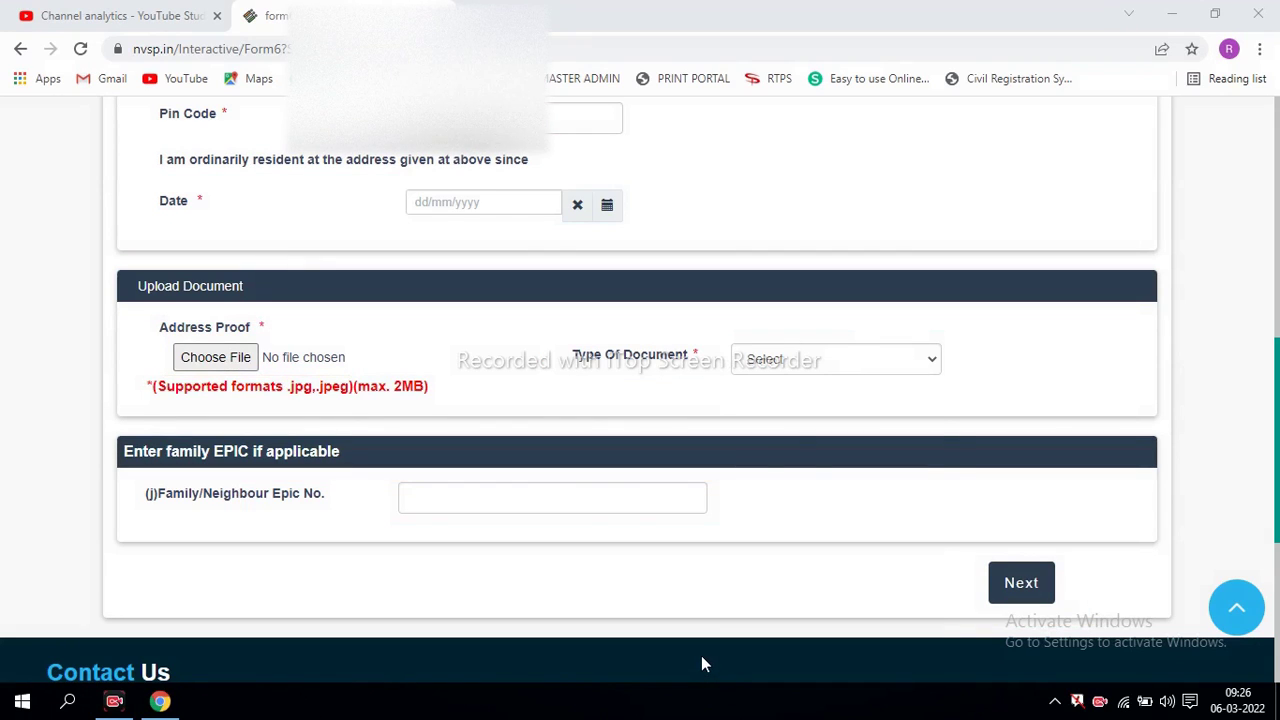
- Set the type of document for the address proof upload to Other
click(862, 362)
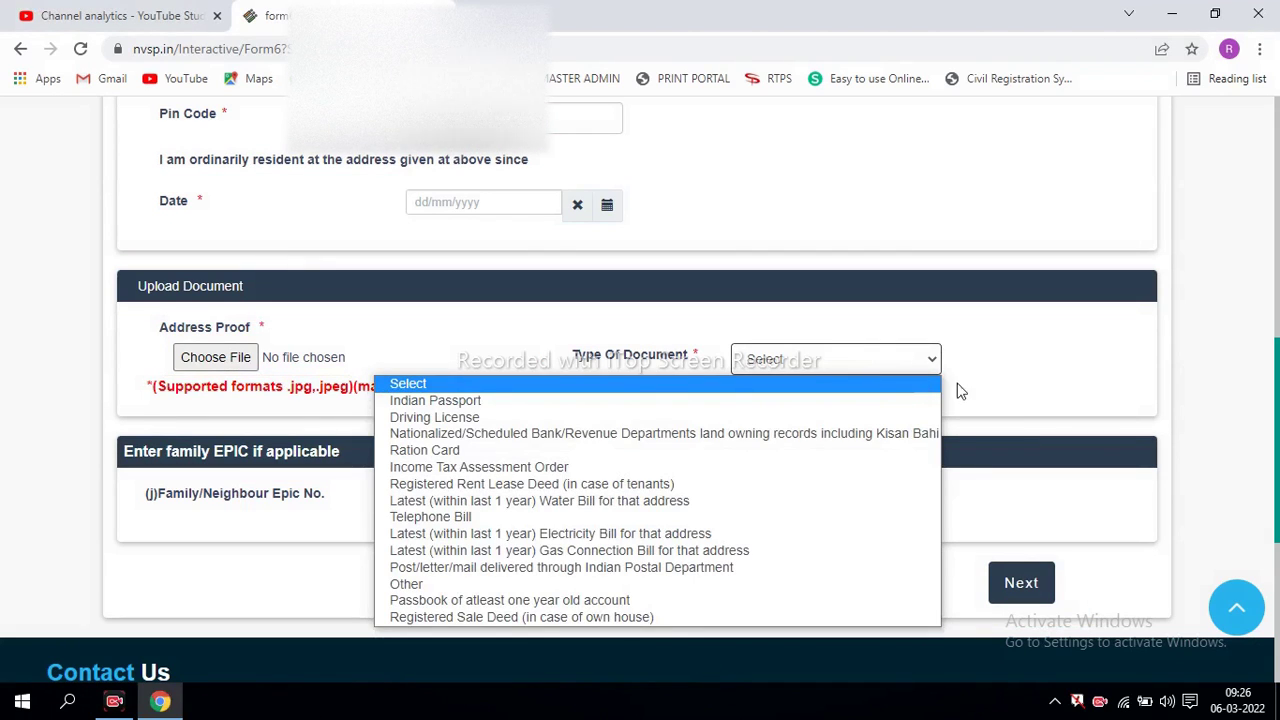
click(995, 388)
scroll(1275, 362, down, 1)
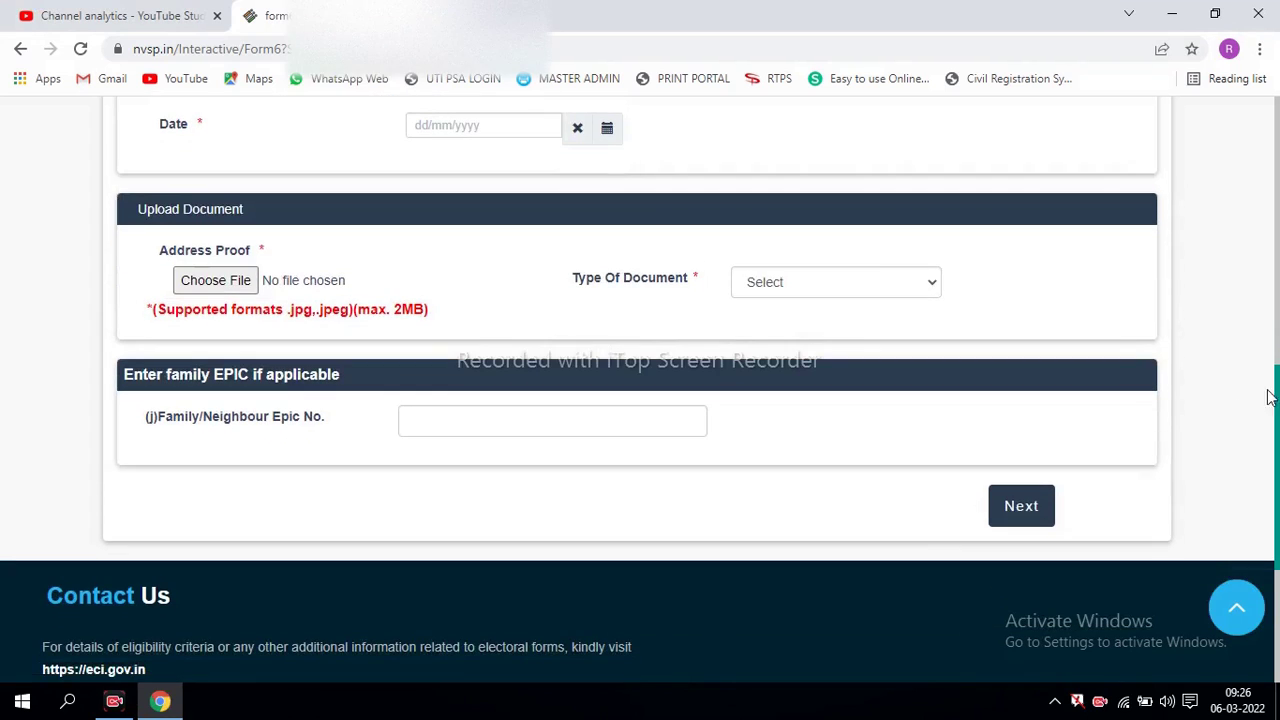
click(858, 283)
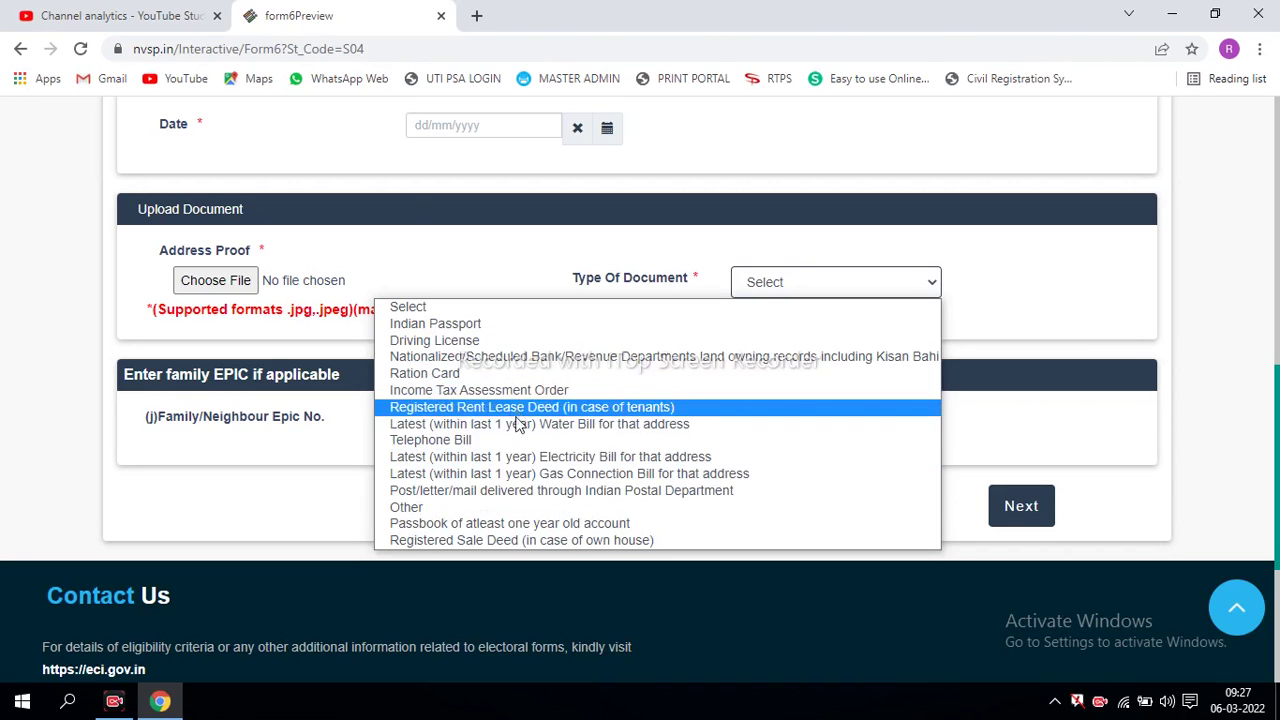
click(536, 505)
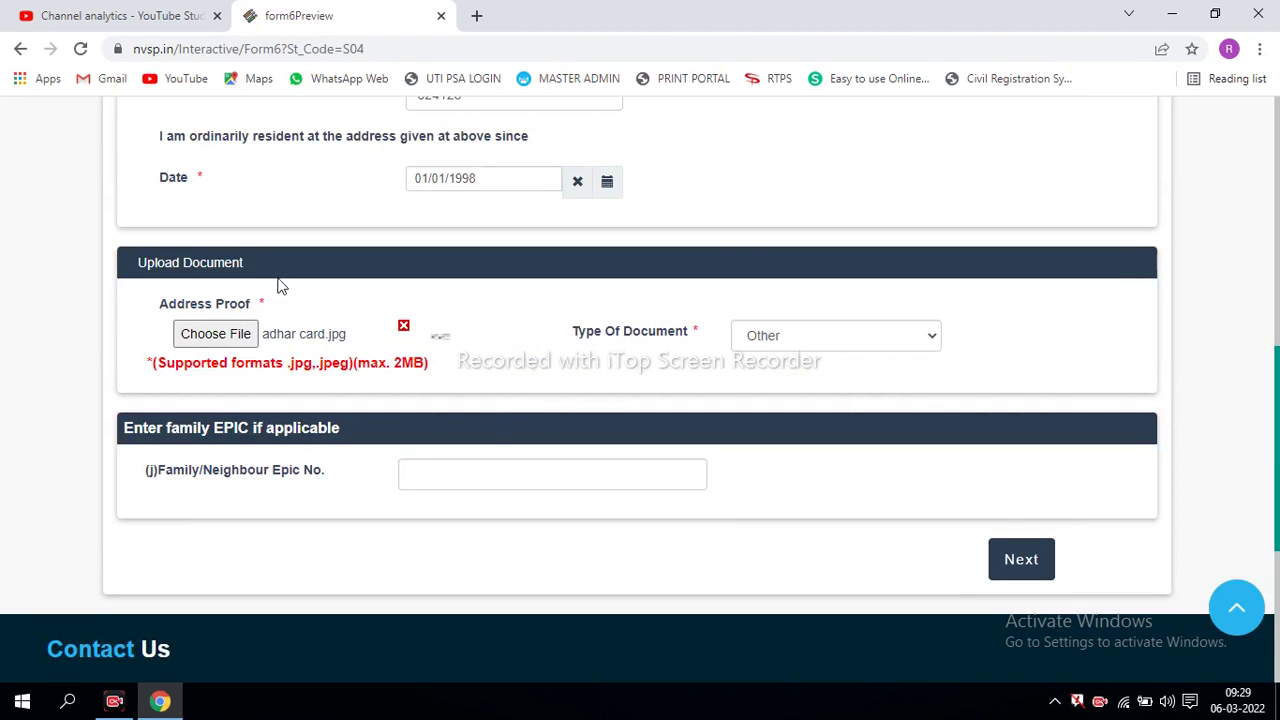
click(797, 340)
click(560, 560)
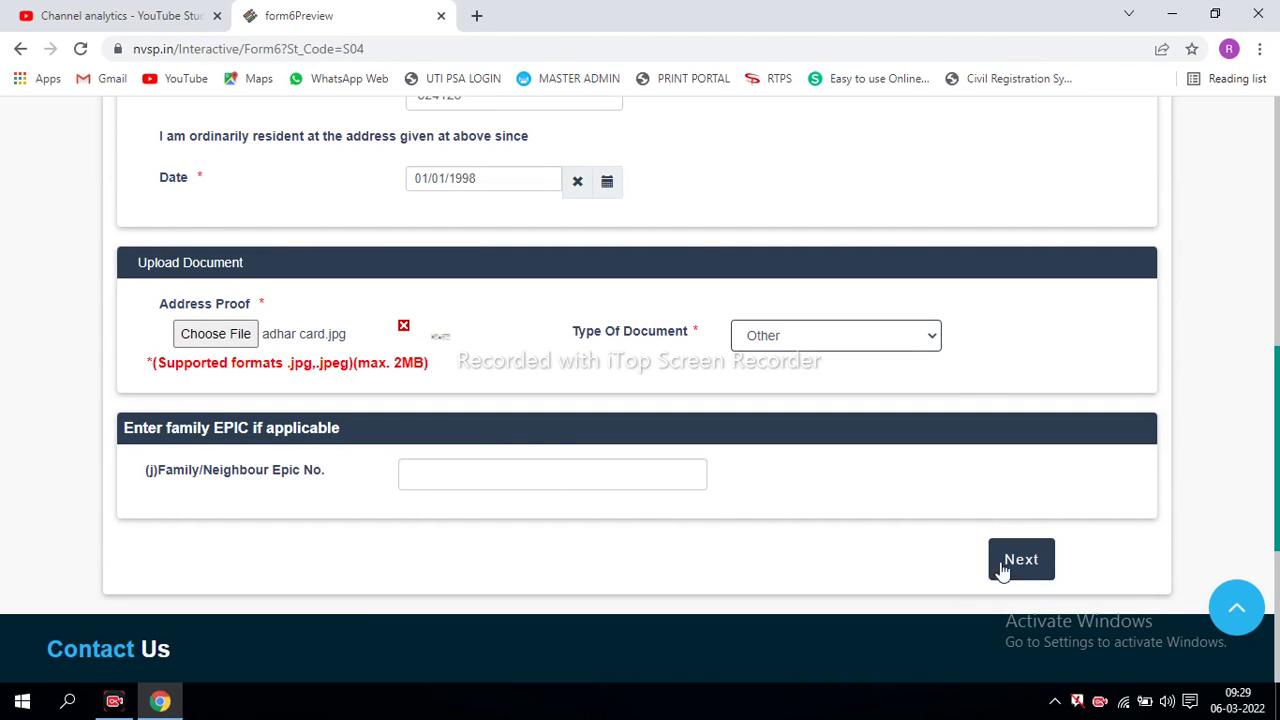
- Proceed to the birth details and upload adhar card.jpg as the age proof with Aadhaar as the document type
click(1024, 565)
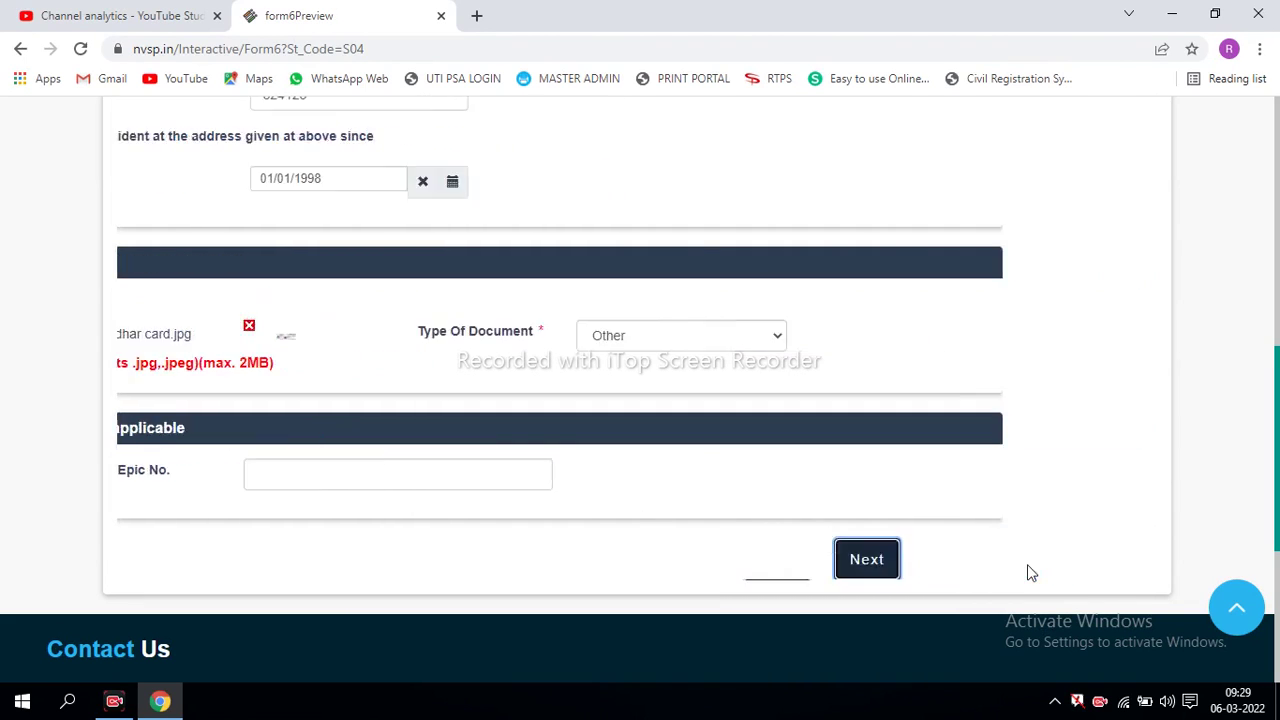
scroll(650, 405, up, 3)
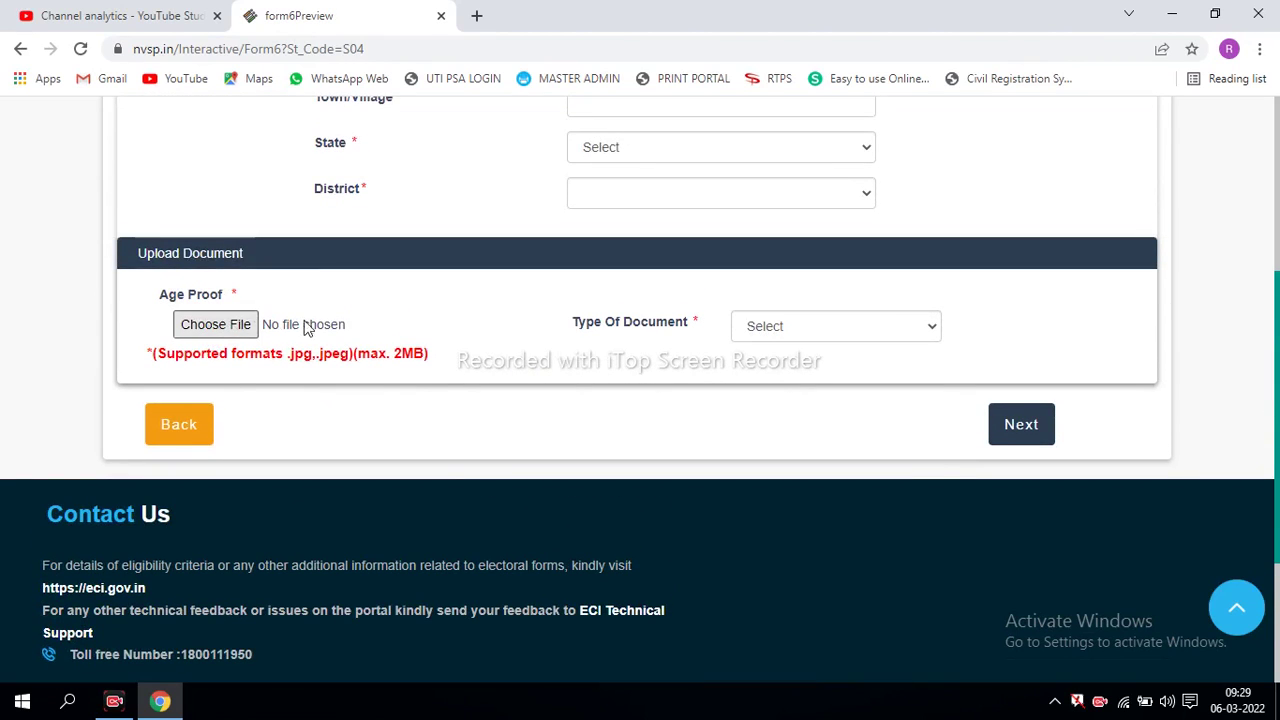
click(822, 330)
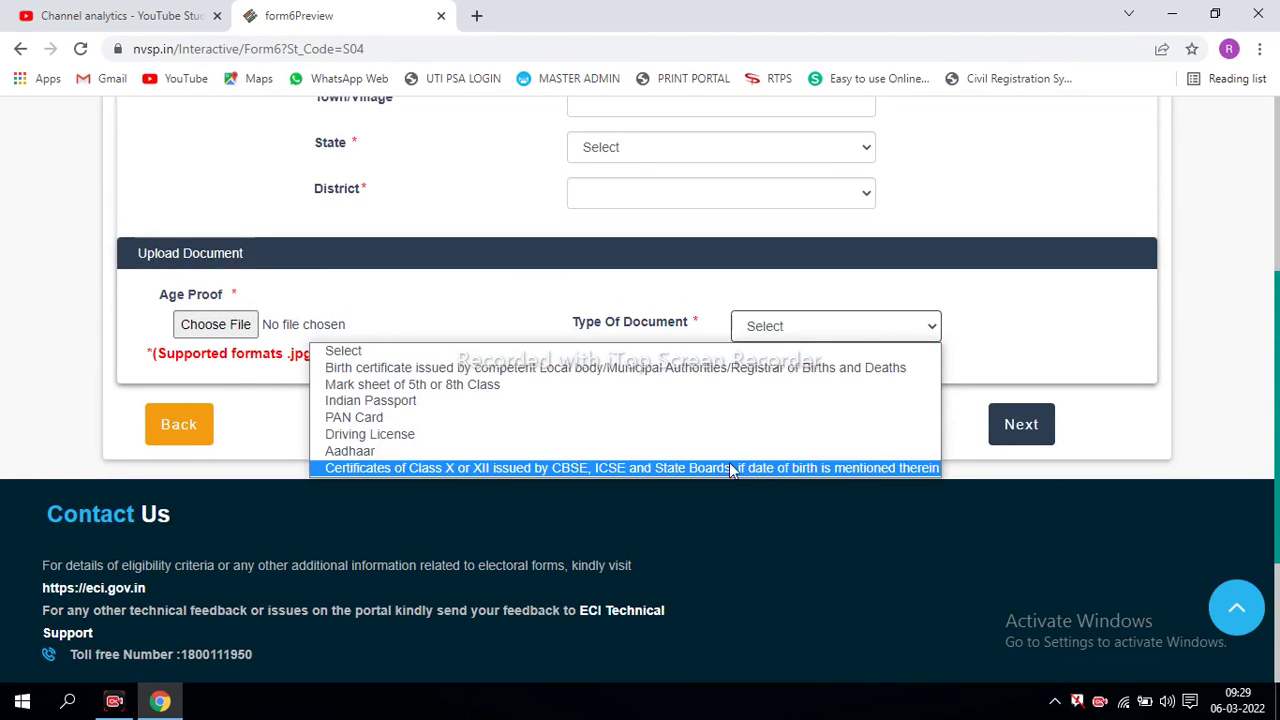
scroll(1120, 380, down, 1)
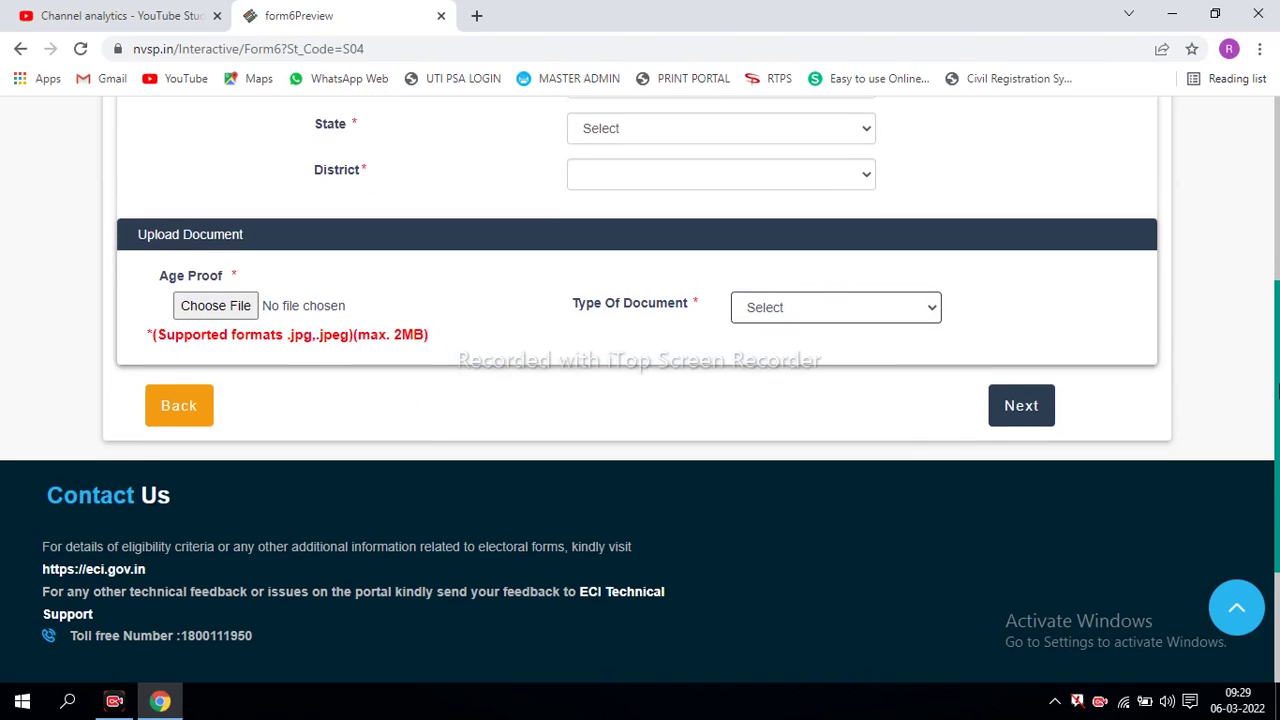
click(851, 314)
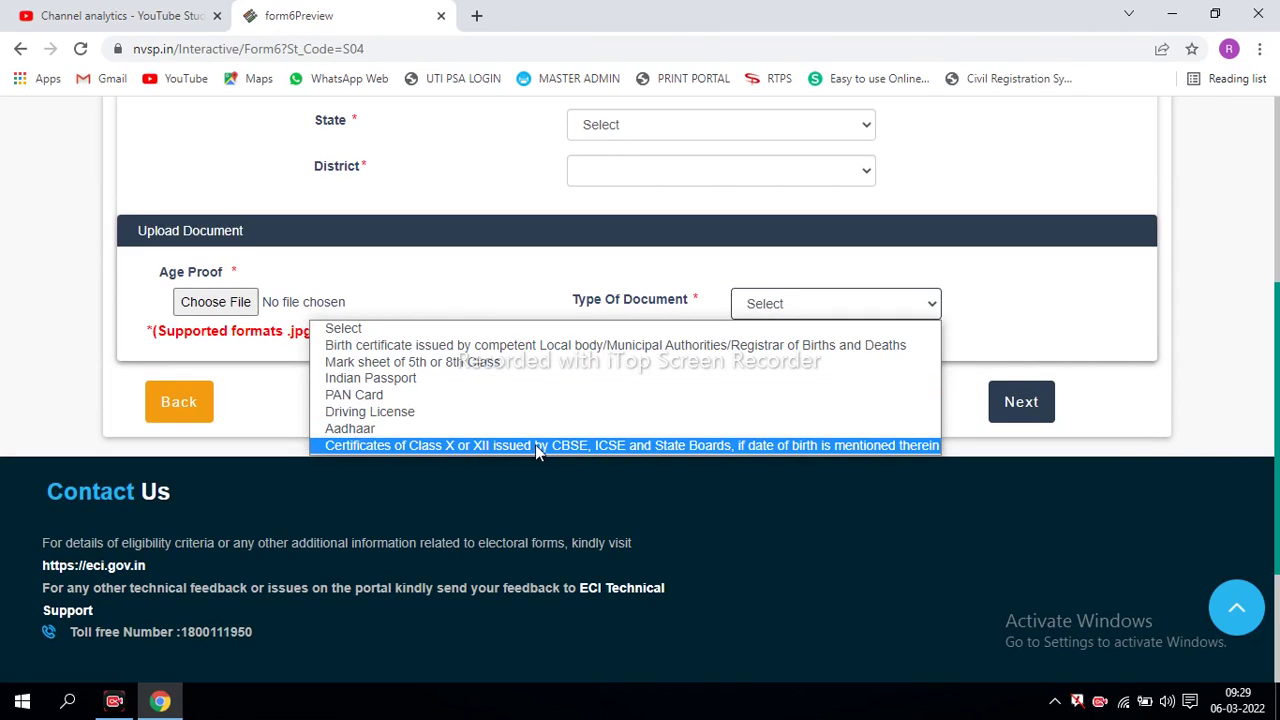
click(430, 412)
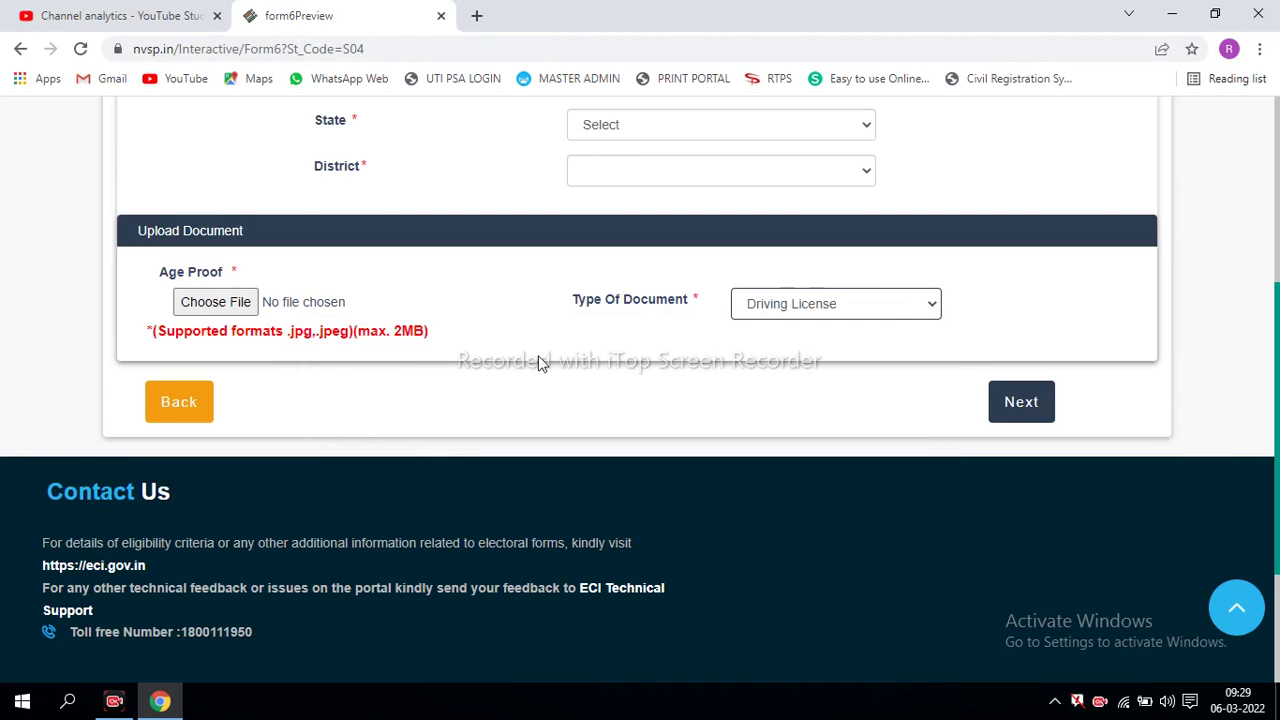
click(905, 304)
click(545, 429)
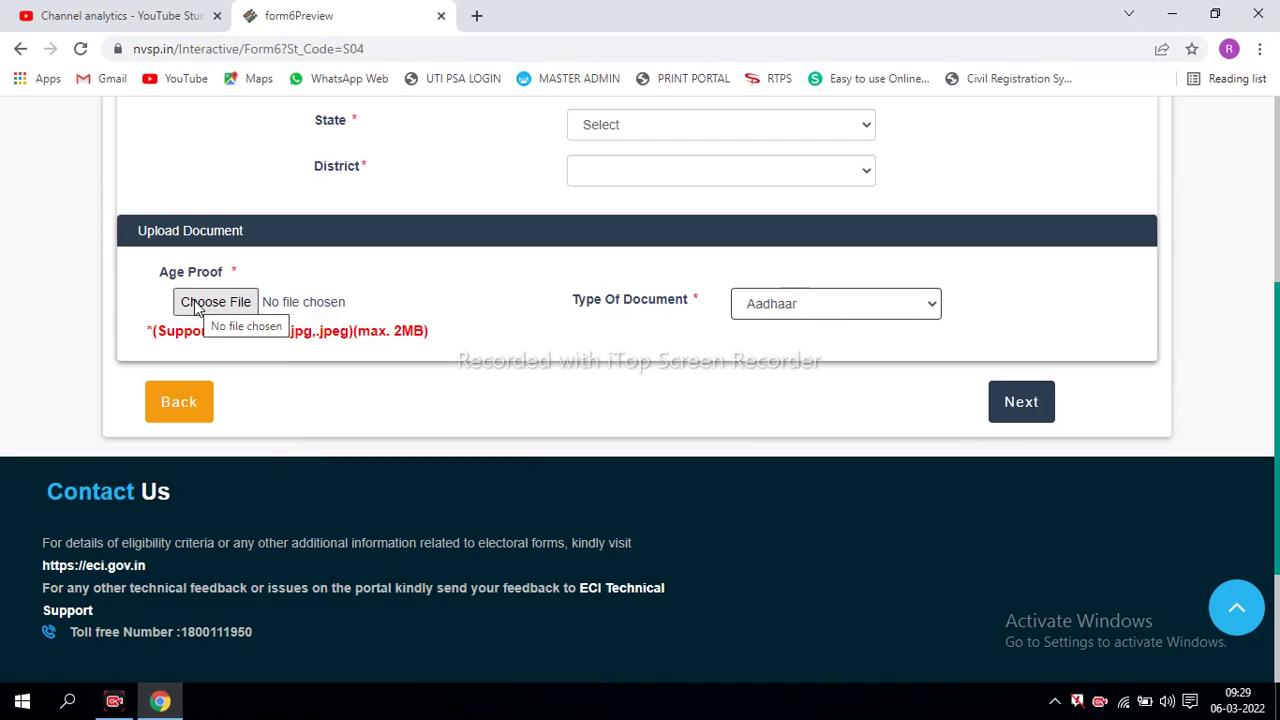
click(197, 309)
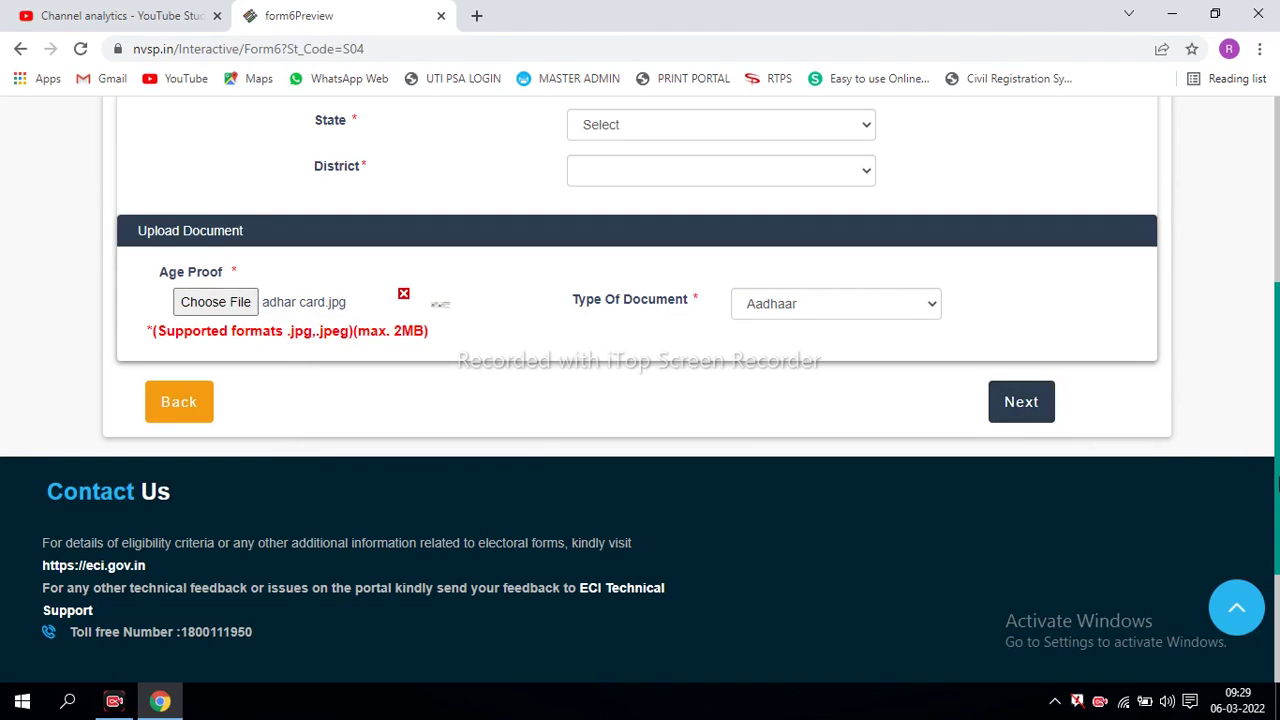
scroll(870, 275, up, 2)
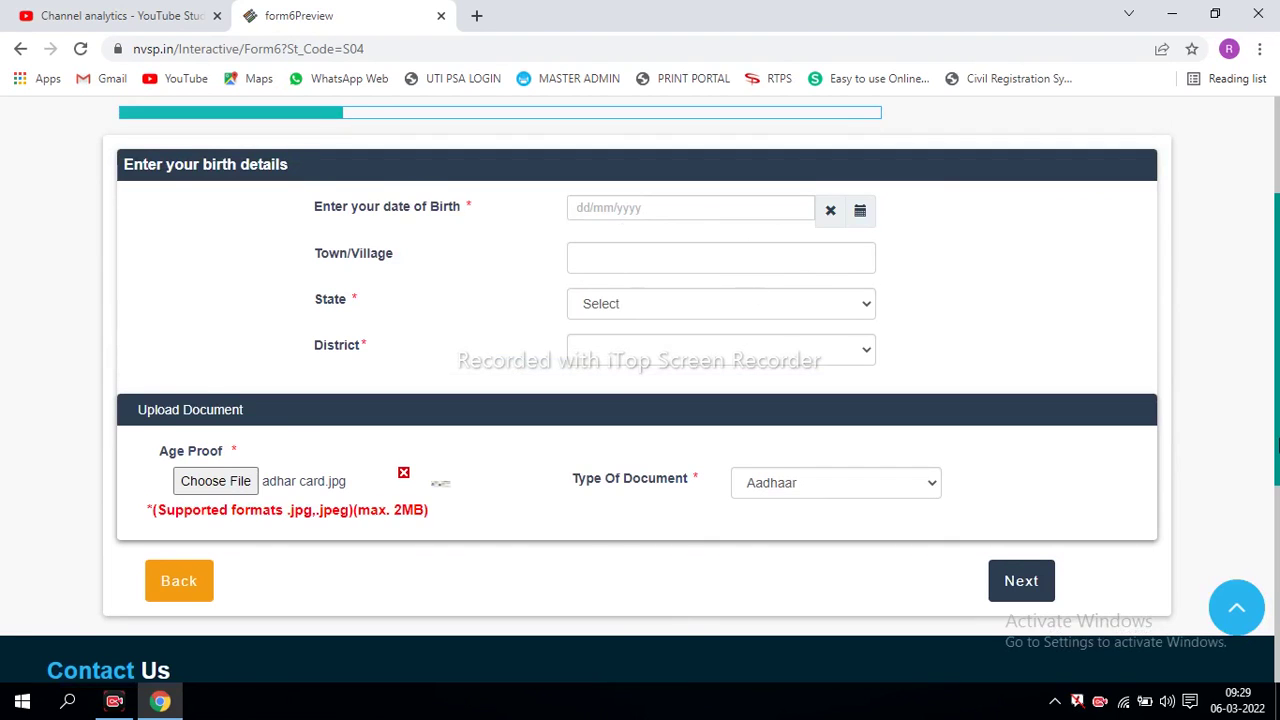
scroll(640, 390, up, 2)
scroll(640, 390, down, 1)
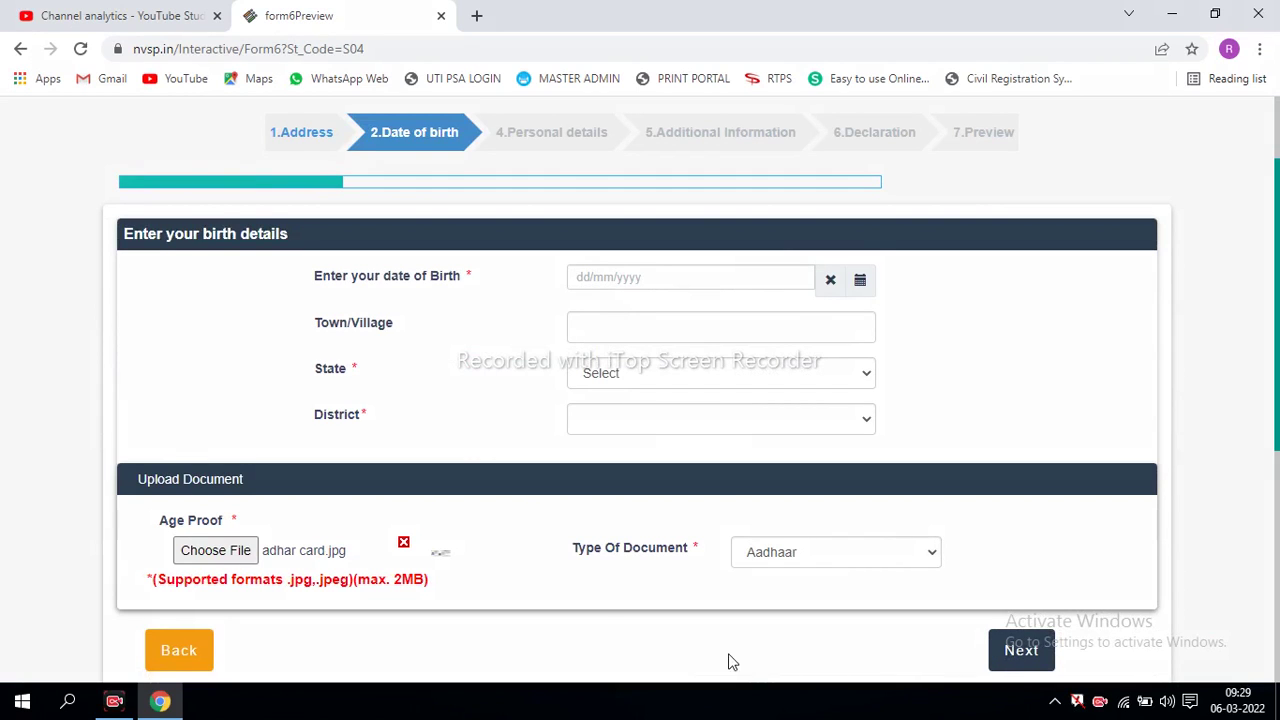
drag(148, 513, 940, 607)
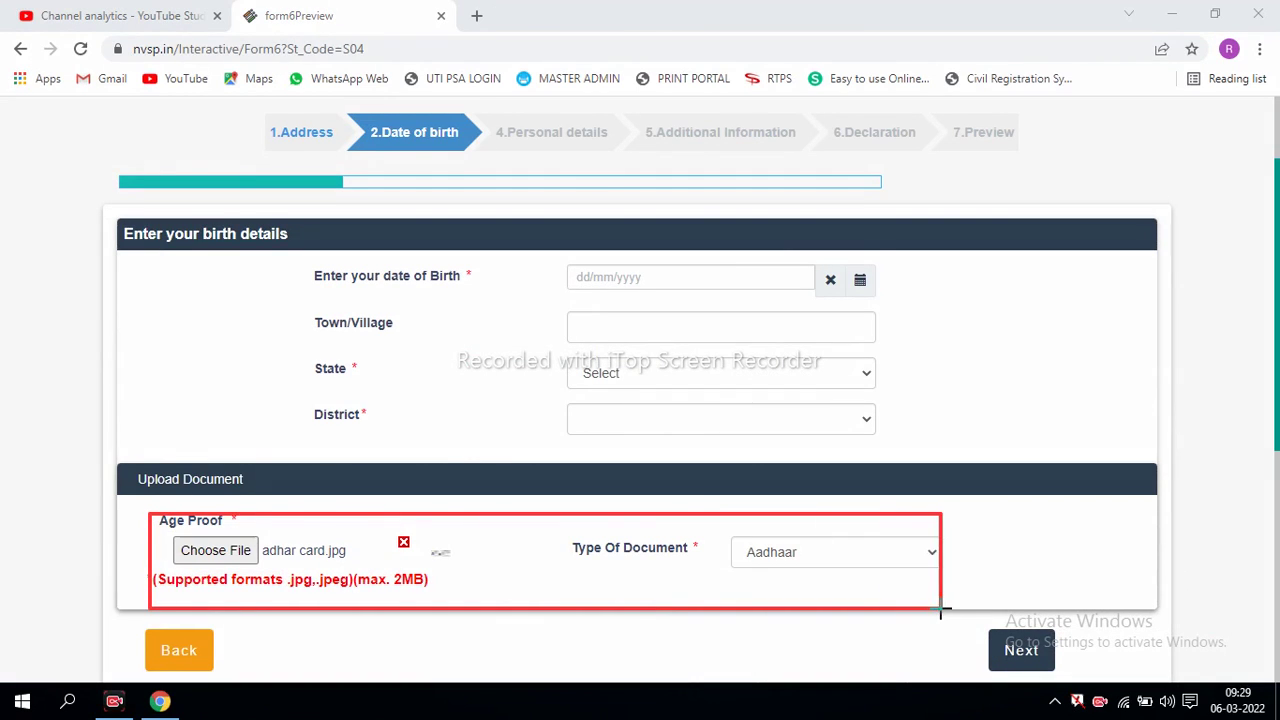
mouse_move(266, 247)
mouse_down()
mouse_move(323, 266)
mouse_move(720, 310)
mouse_move(902, 312)
mouse_up()
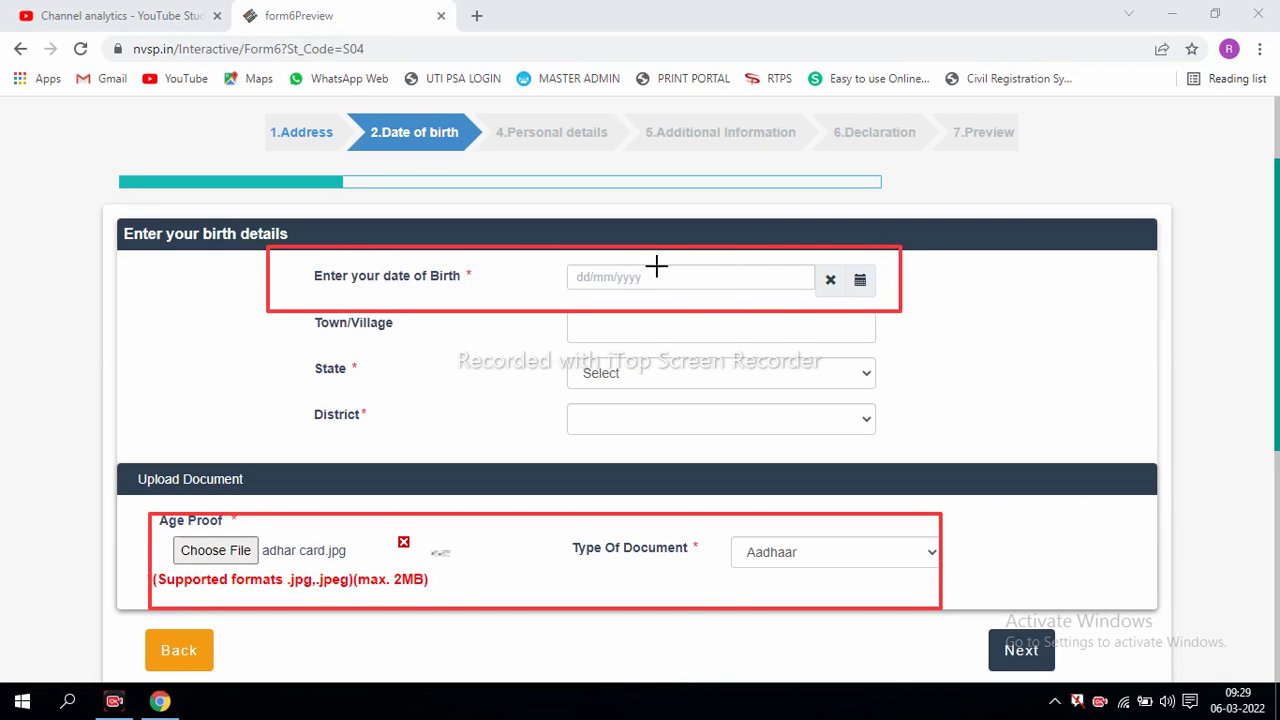
drag(302, 311, 436, 347)
mouse_move(512, 362)
mouse_down()
mouse_move(823, 360)
mouse_move(887, 345)
mouse_up()
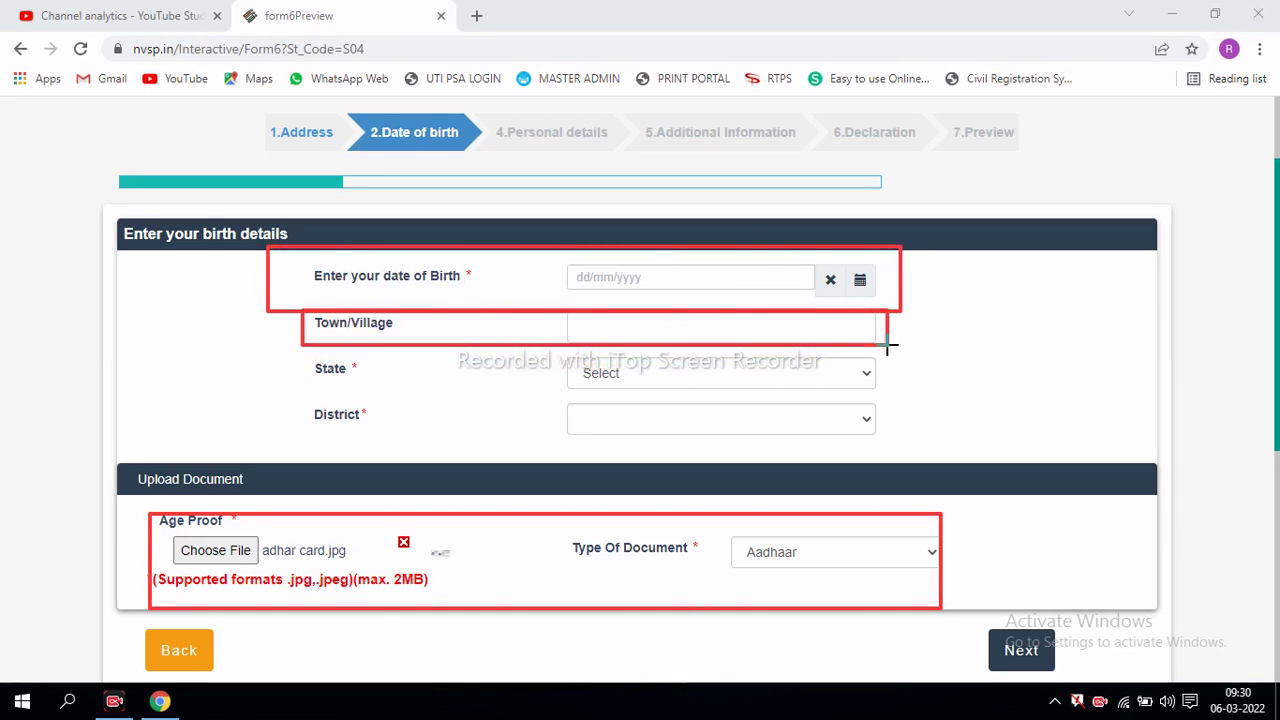
mouse_move(295, 358)
mouse_down()
mouse_move(472, 394)
mouse_move(766, 409)
mouse_move(875, 393)
mouse_up()
mouse_move(306, 398)
mouse_down()
mouse_move(880, 440)
mouse_move(869, 423)
mouse_up()
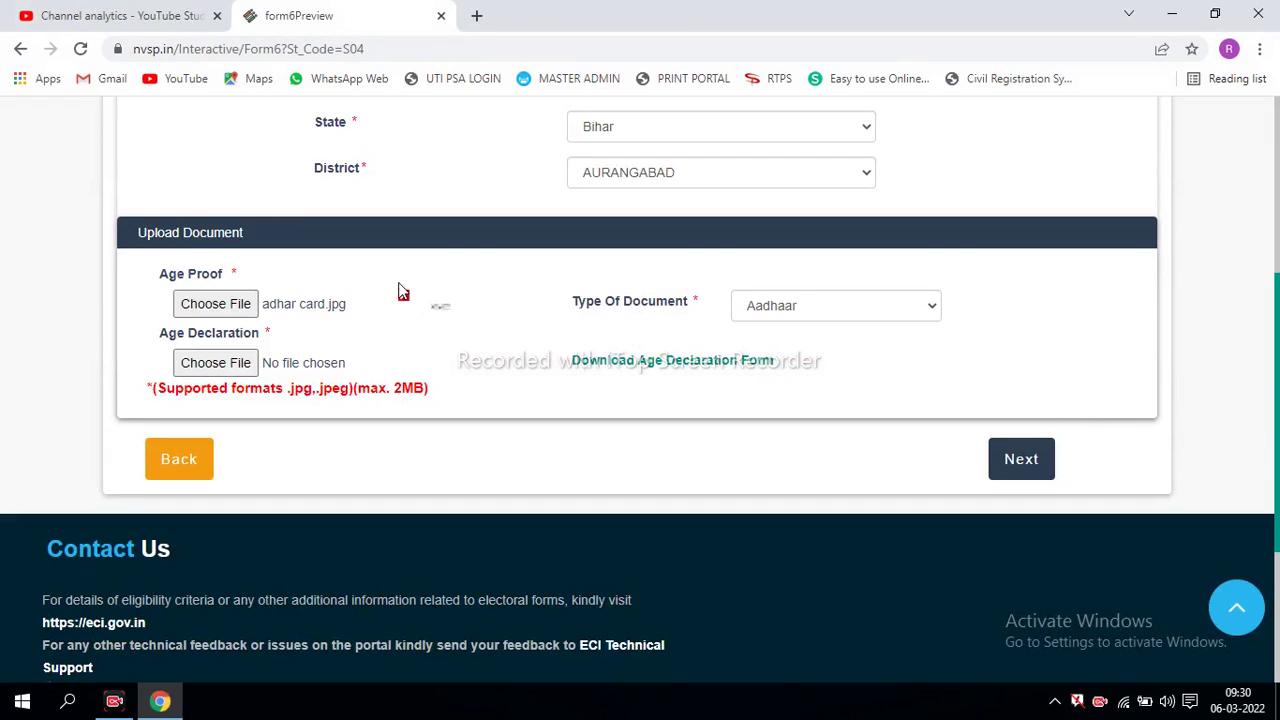
- Proceed to the personal details and set the applicant's gender to Male and the type of relation to Father
click(1036, 456)
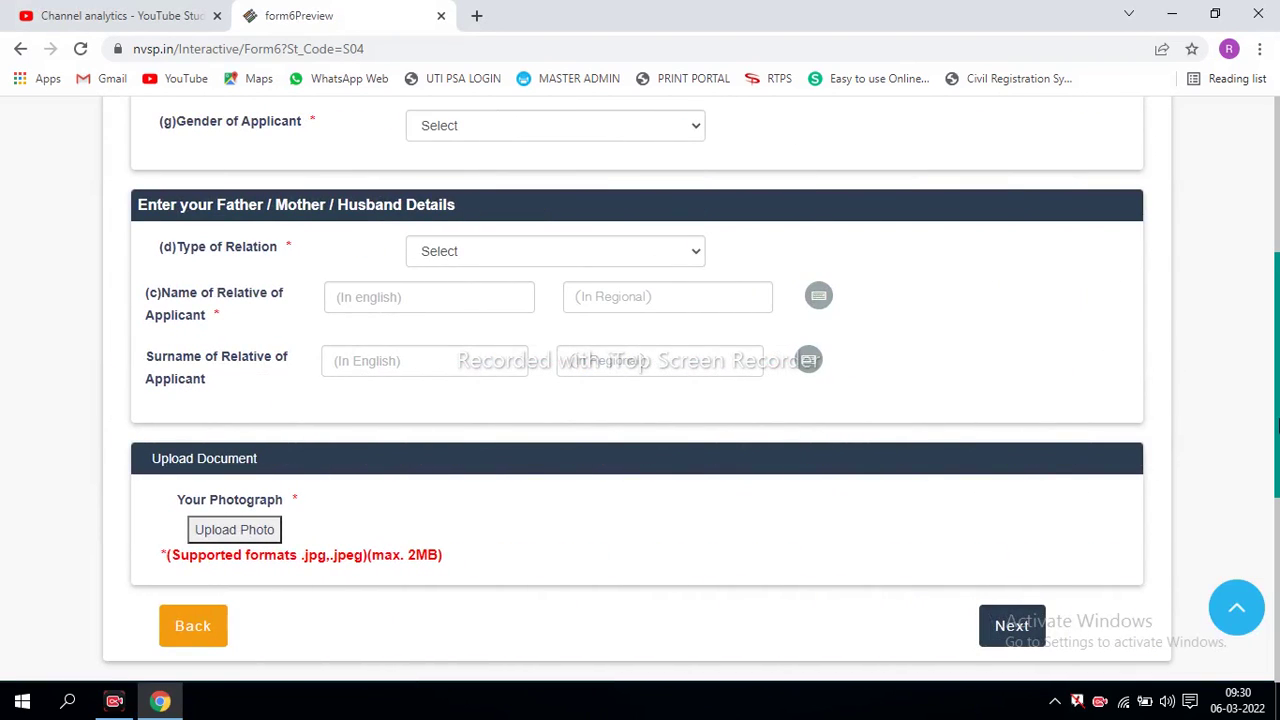
scroll(833, 281, up, 3)
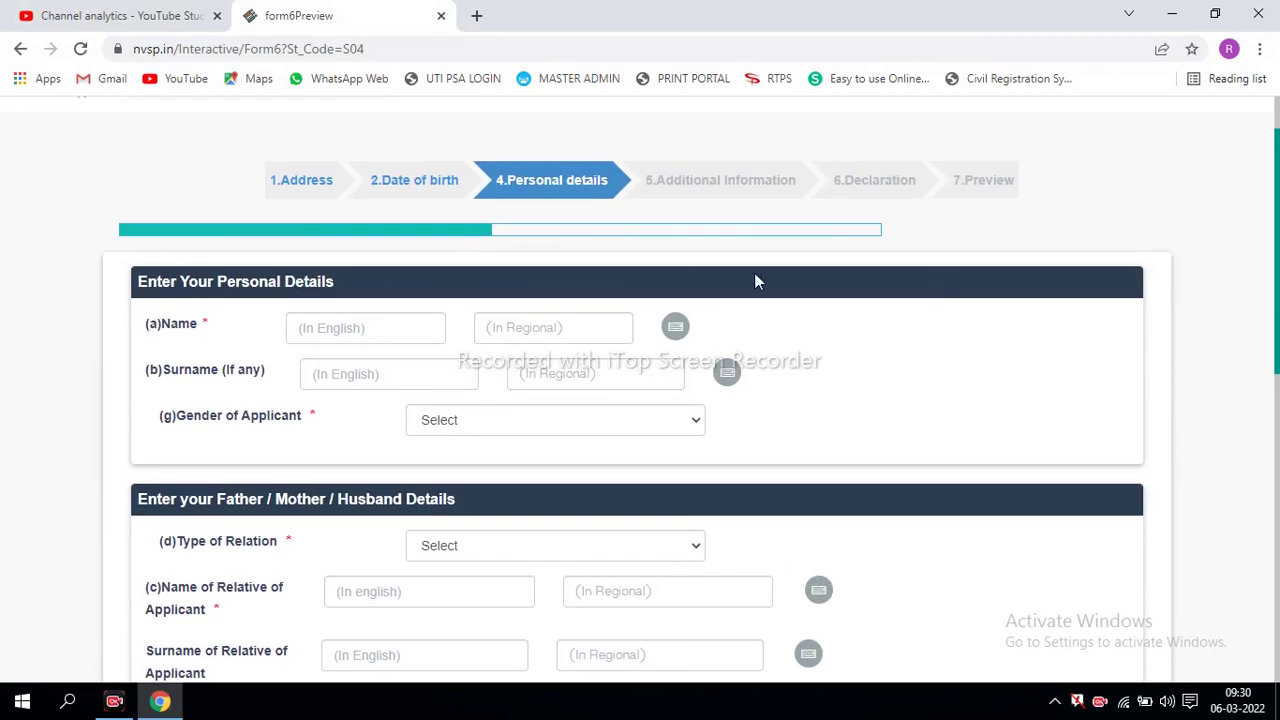
click(369, 327)
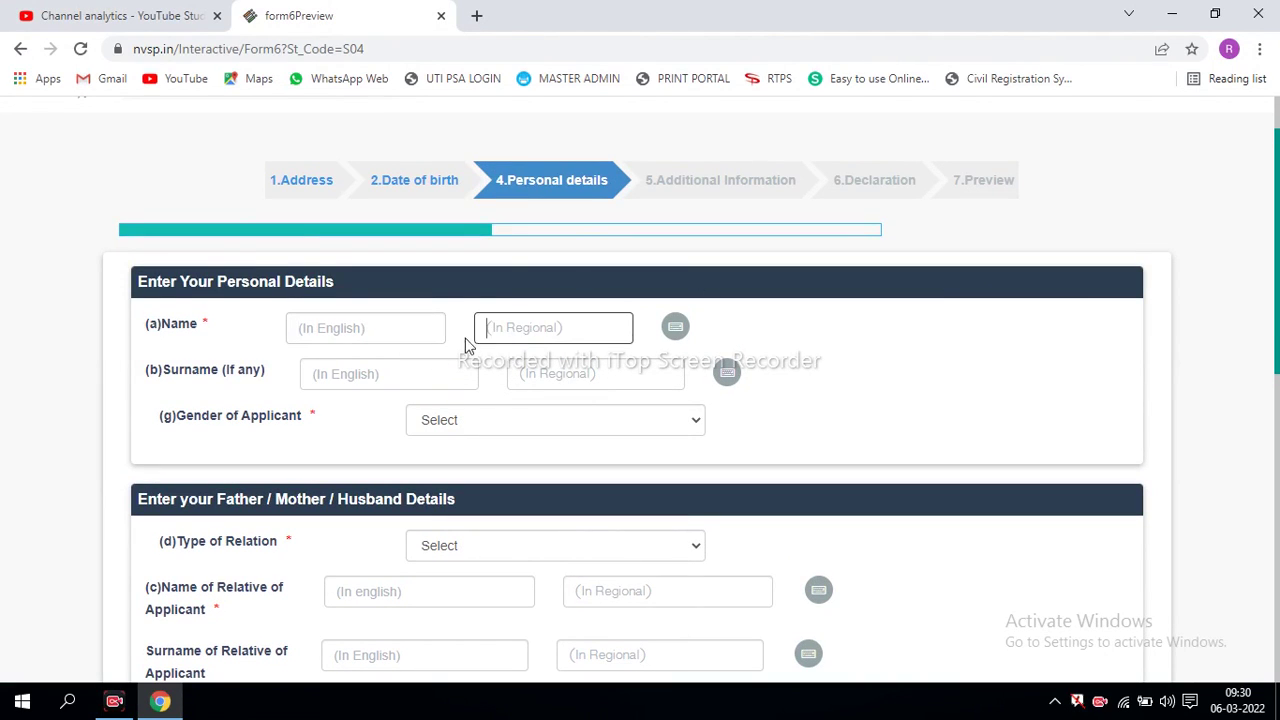
click(368, 375)
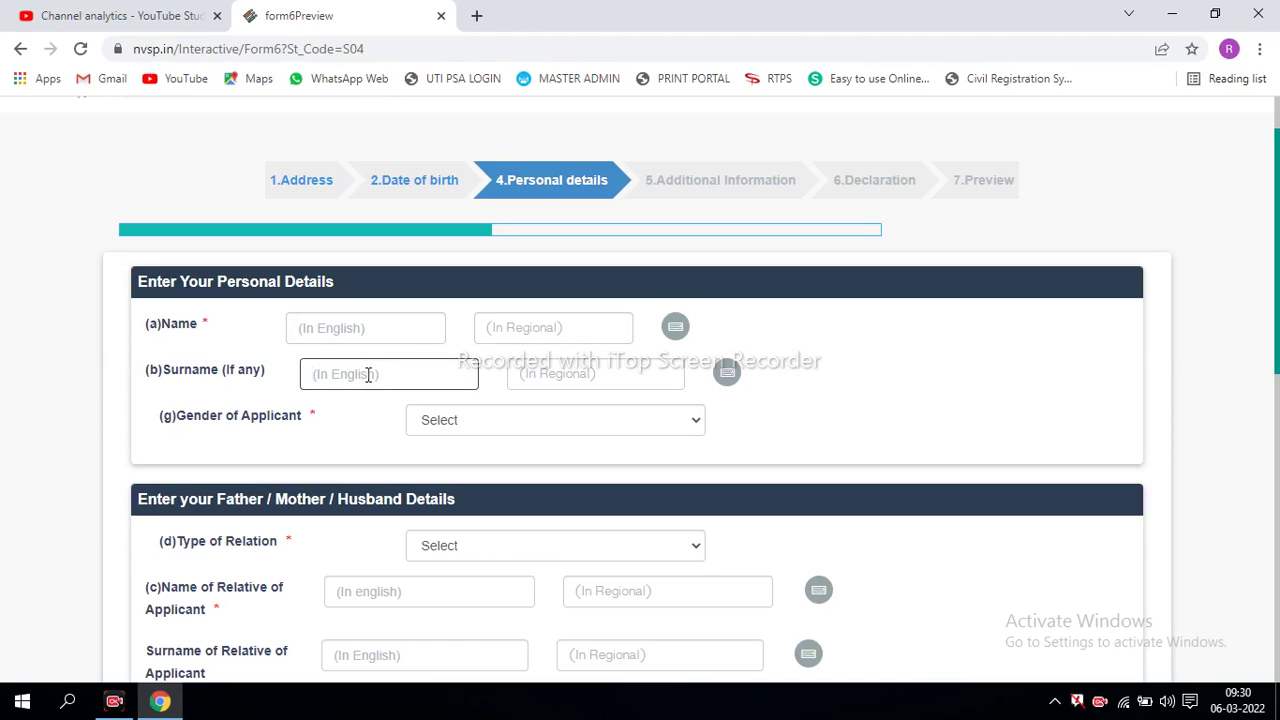
click(445, 422)
click(471, 461)
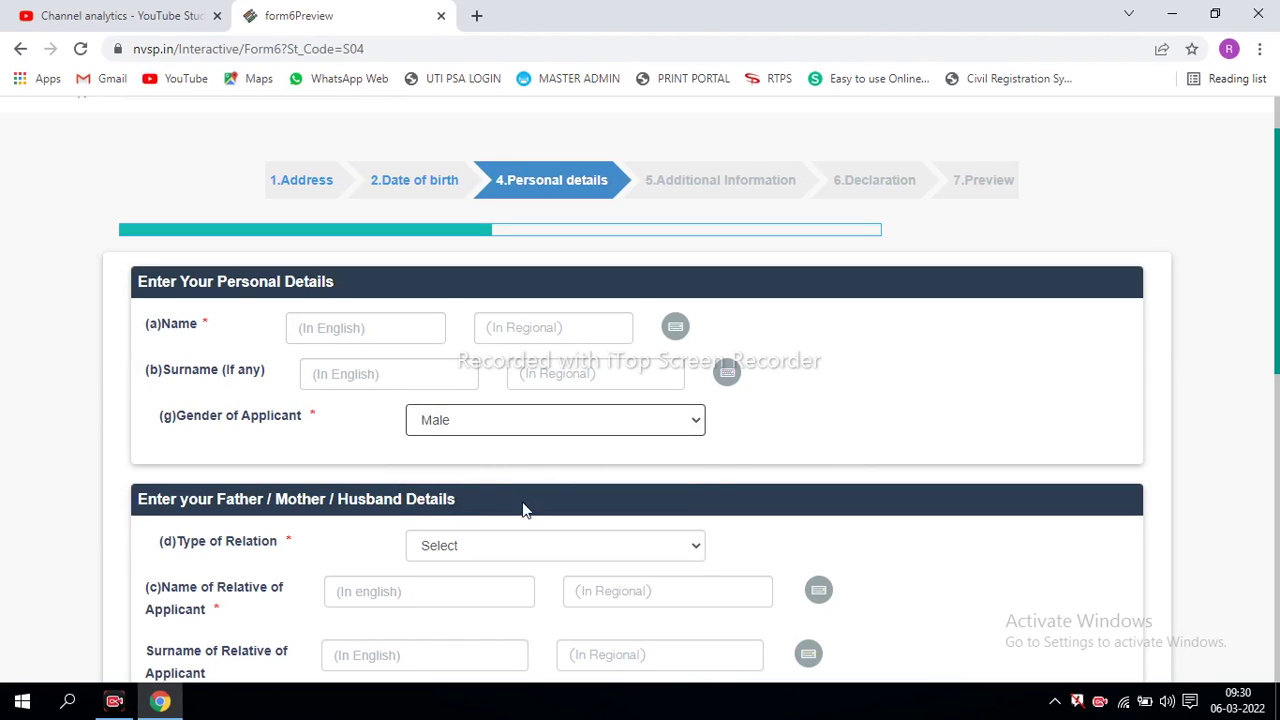
click(509, 545)
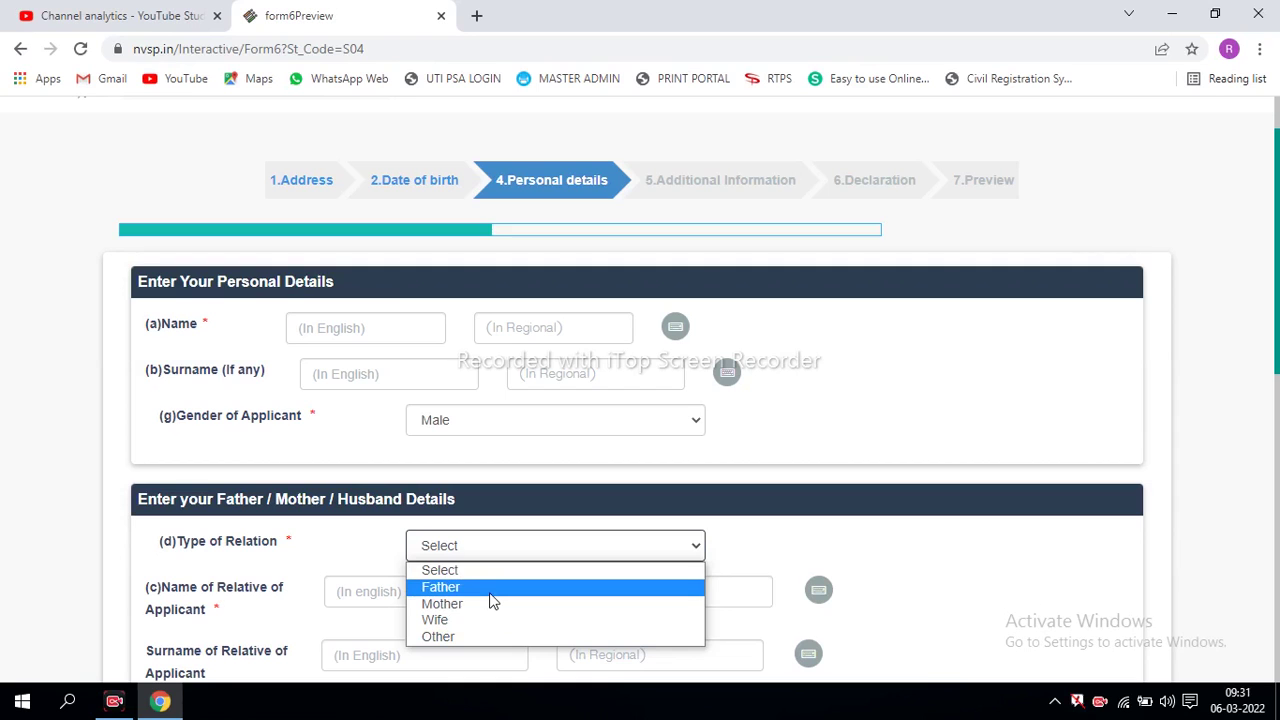
click(490, 592)
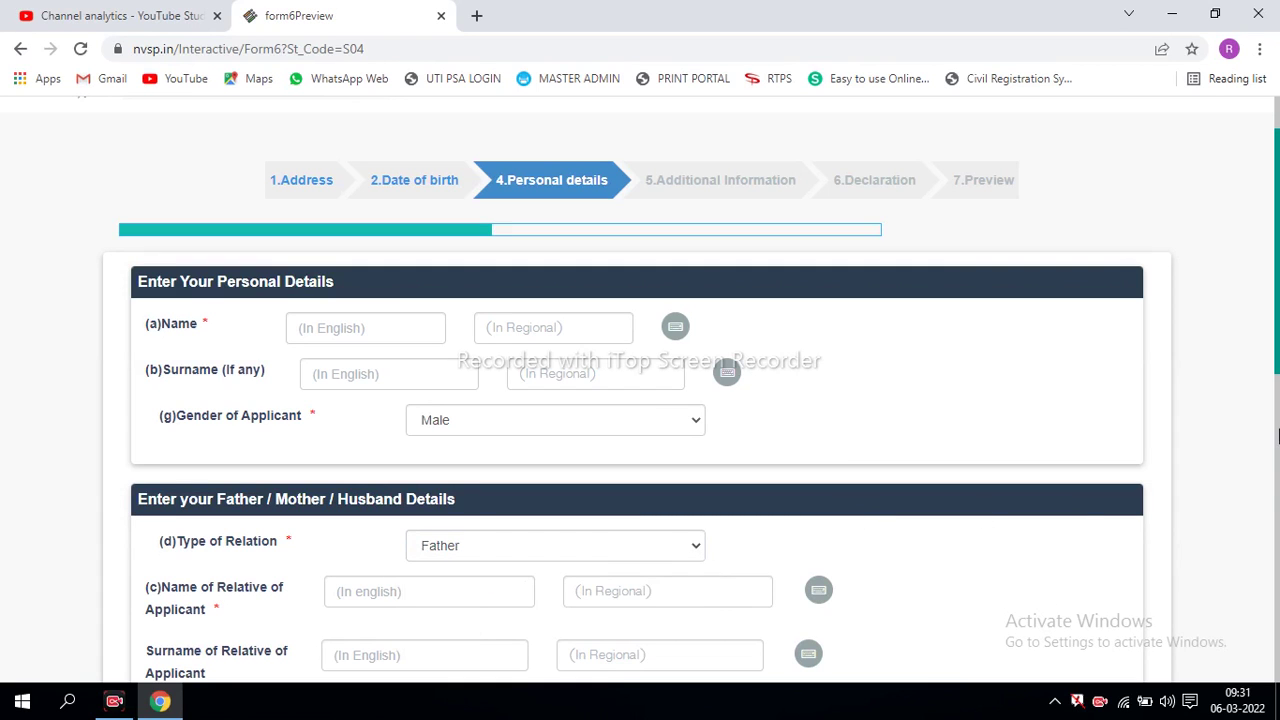
scroll(1277, 350, down, 3)
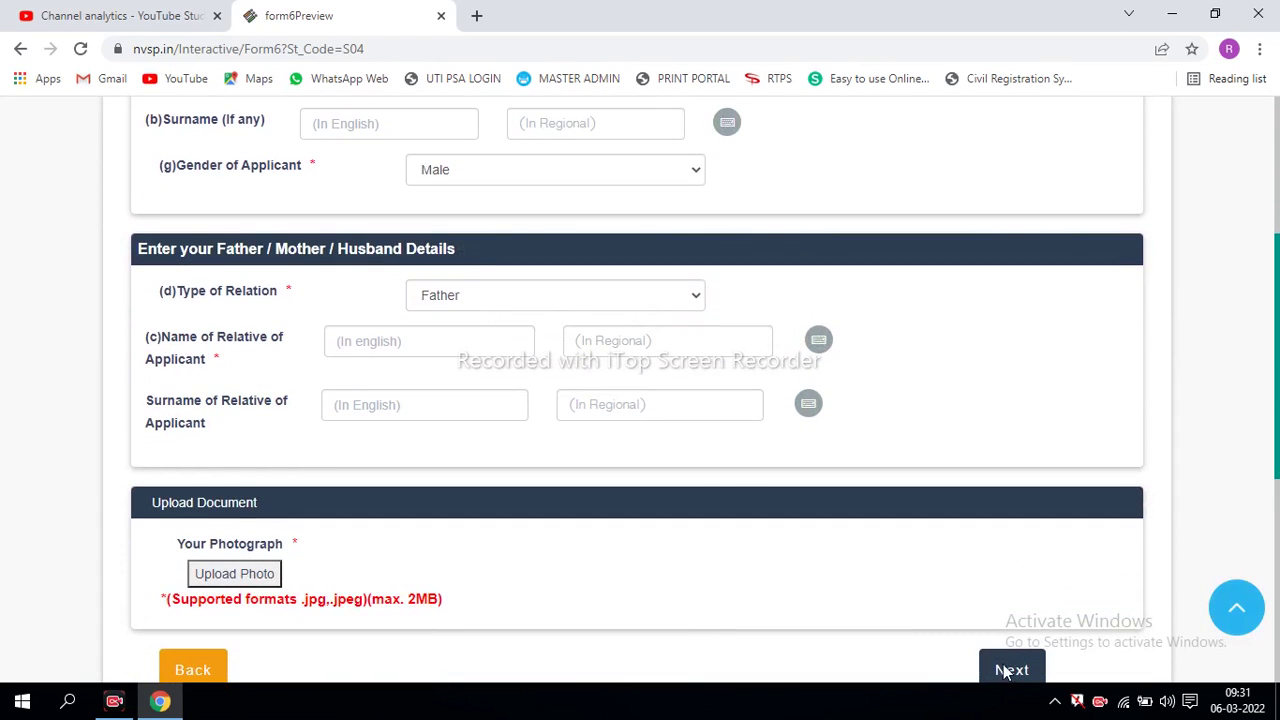
mouse_move(131, 255)
mouse_down()
mouse_move(266, 360)
mouse_move(860, 434)
mouse_move(917, 454)
mouse_up()
drag(298, 326, 493, 369)
drag(559, 334, 707, 382)
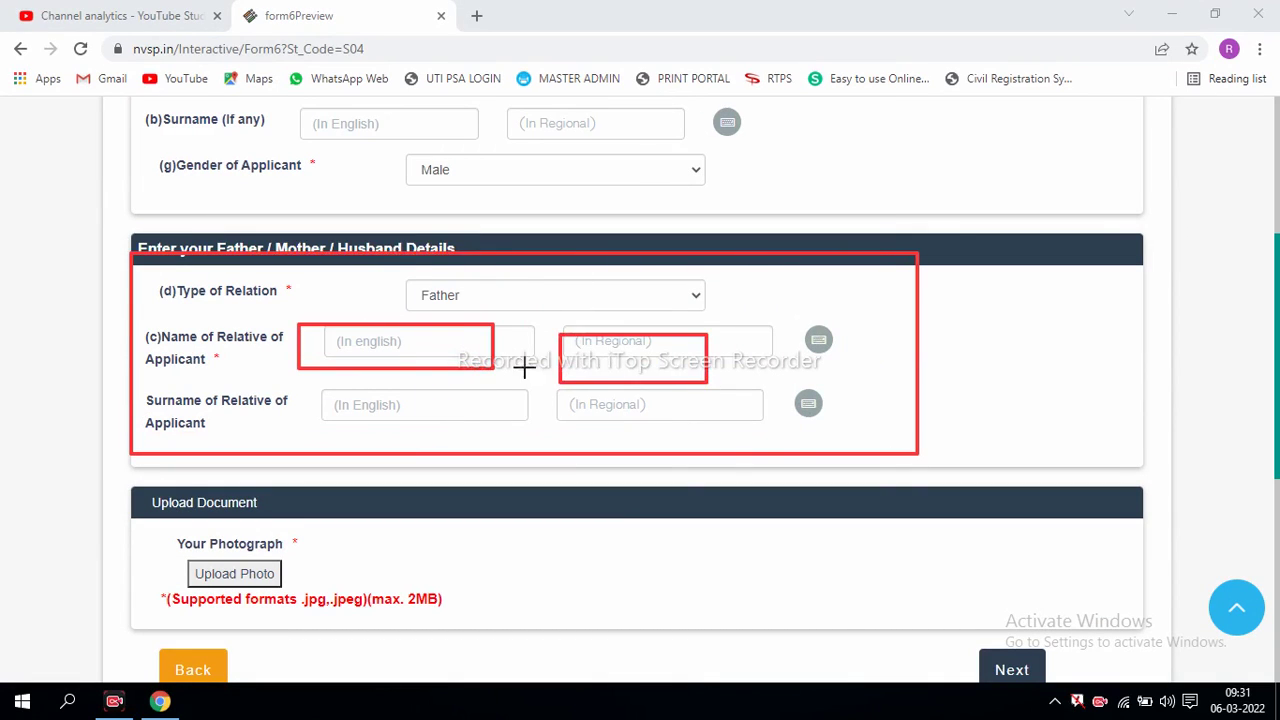
drag(314, 380, 478, 423)
drag(566, 388, 690, 424)
mouse_move(155, 507)
mouse_down()
mouse_move(290, 586)
mouse_move(460, 621)
mouse_up()
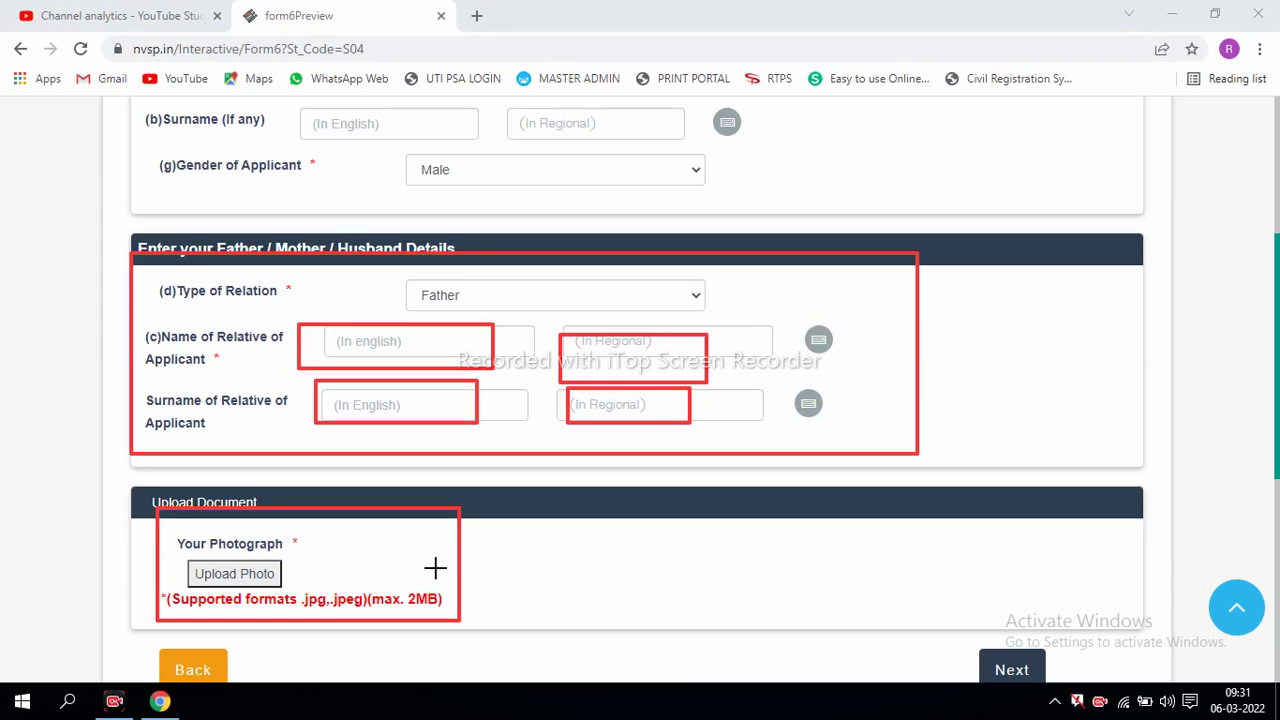
- Open the photo editing tool for uploading the applicant's photograph
mouse_move(1277, 448)
mouse_down()
mouse_move(1277, 492)
mouse_move(1277, 435)
mouse_up()
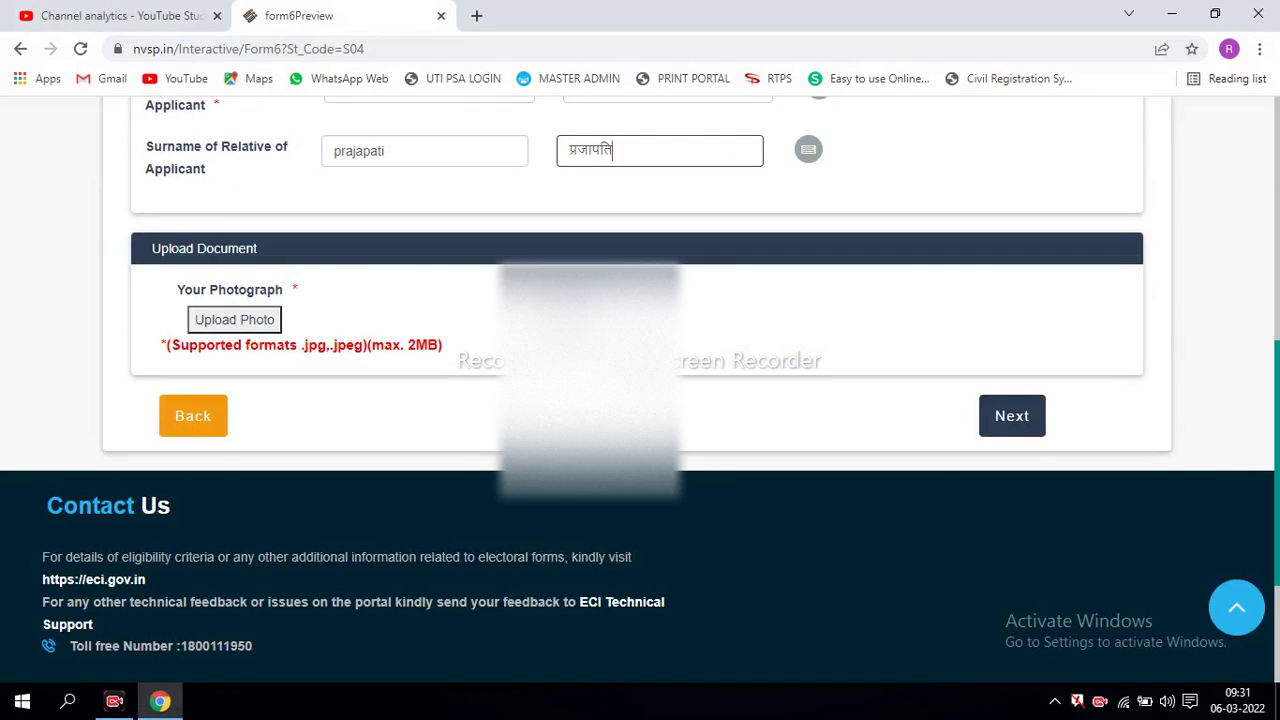
click(245, 325)
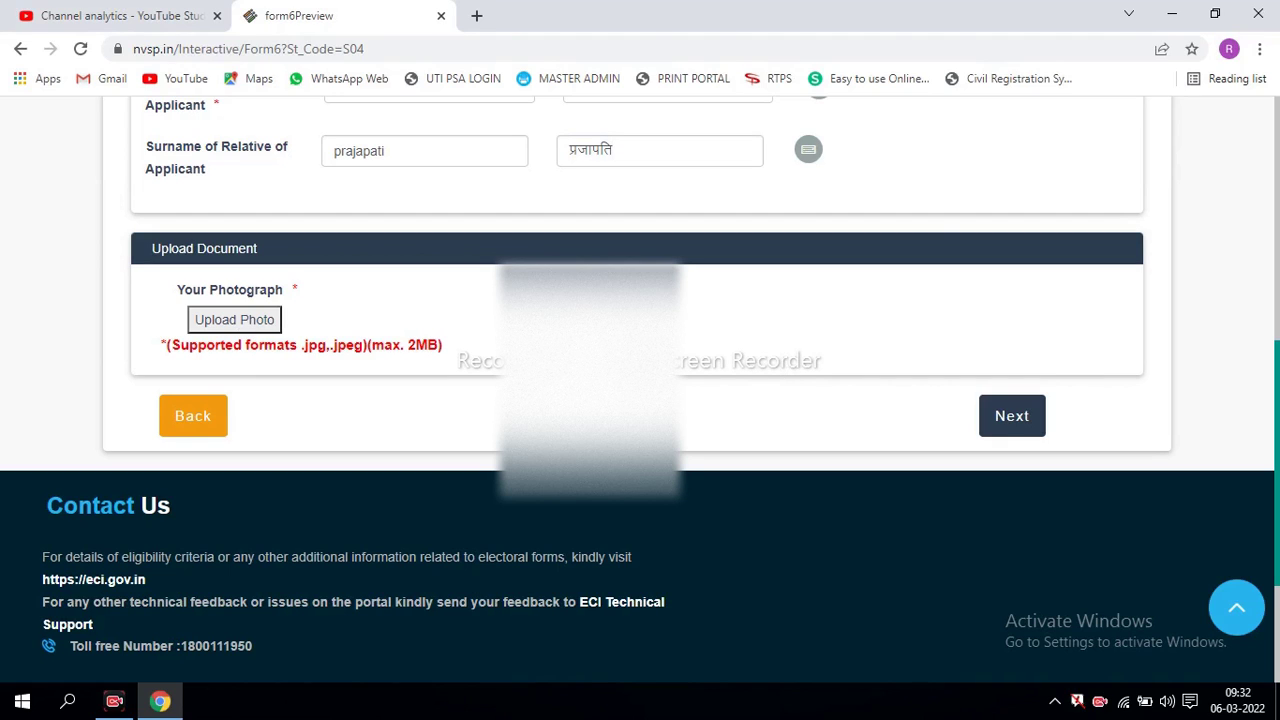
click(221, 329)
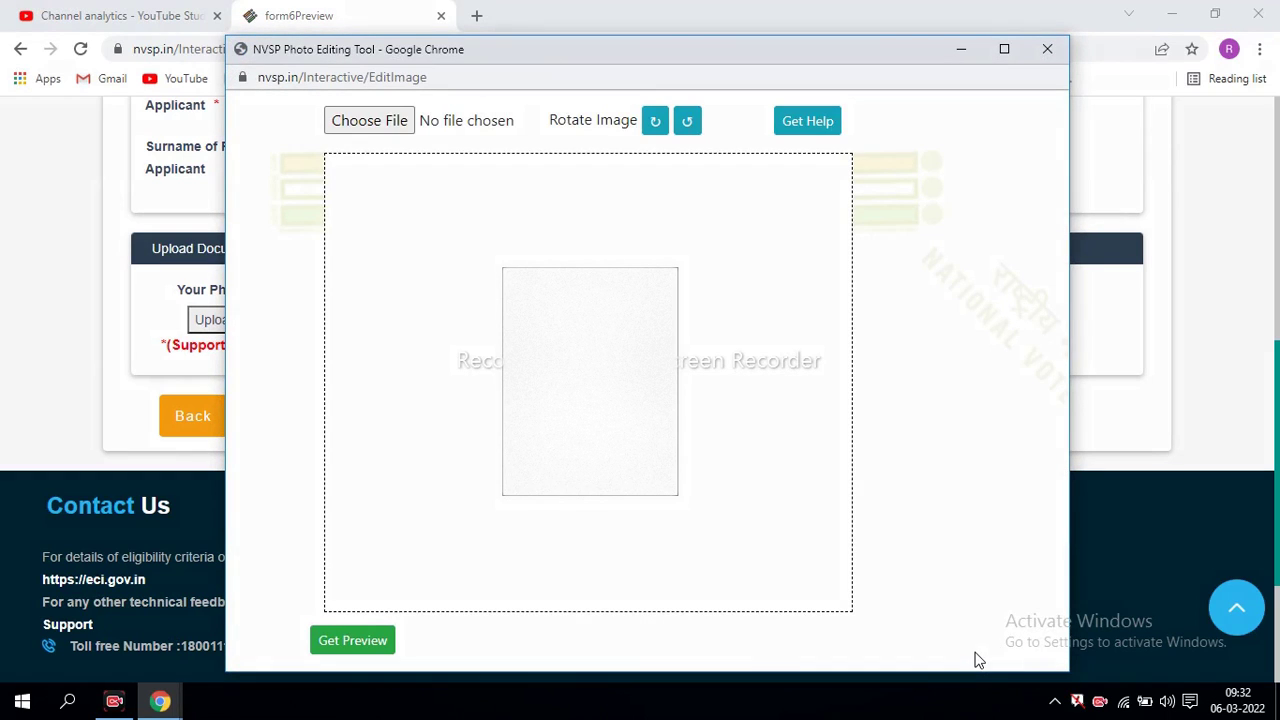
mouse_move(303, 89)
mouse_down()
mouse_move(486, 129)
mouse_move(708, 142)
mouse_up()
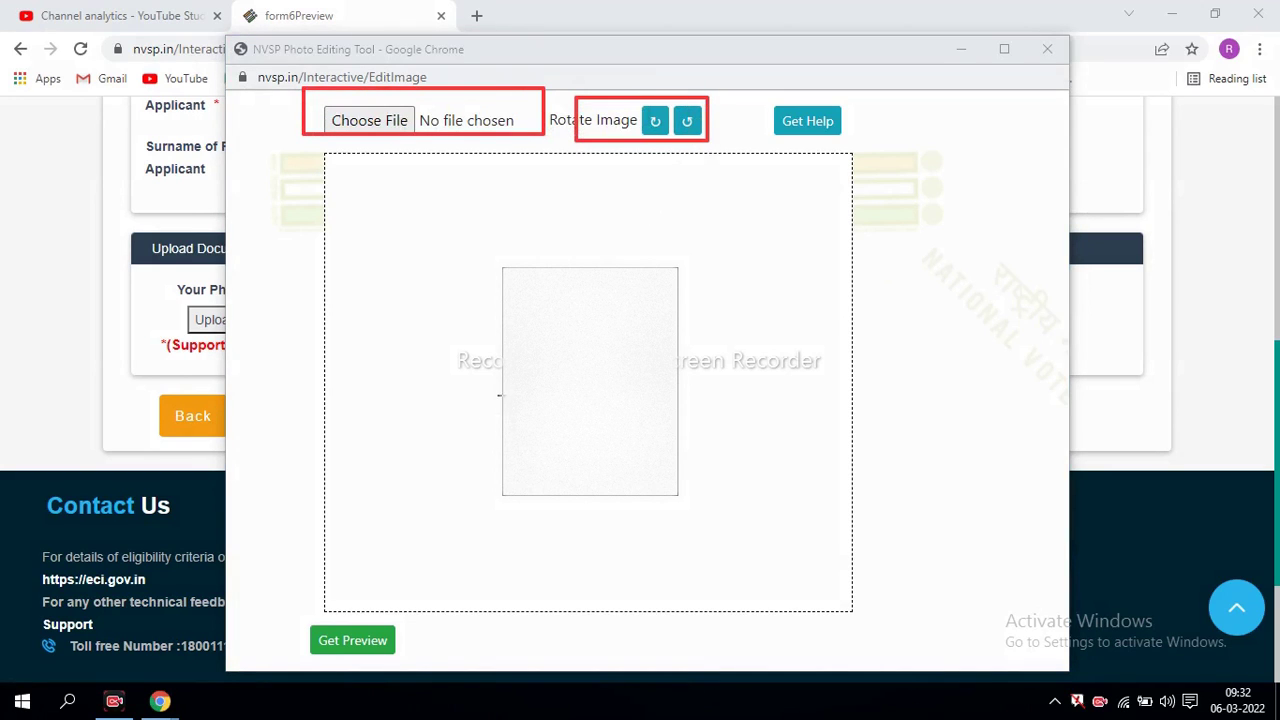
drag(309, 611, 420, 655)
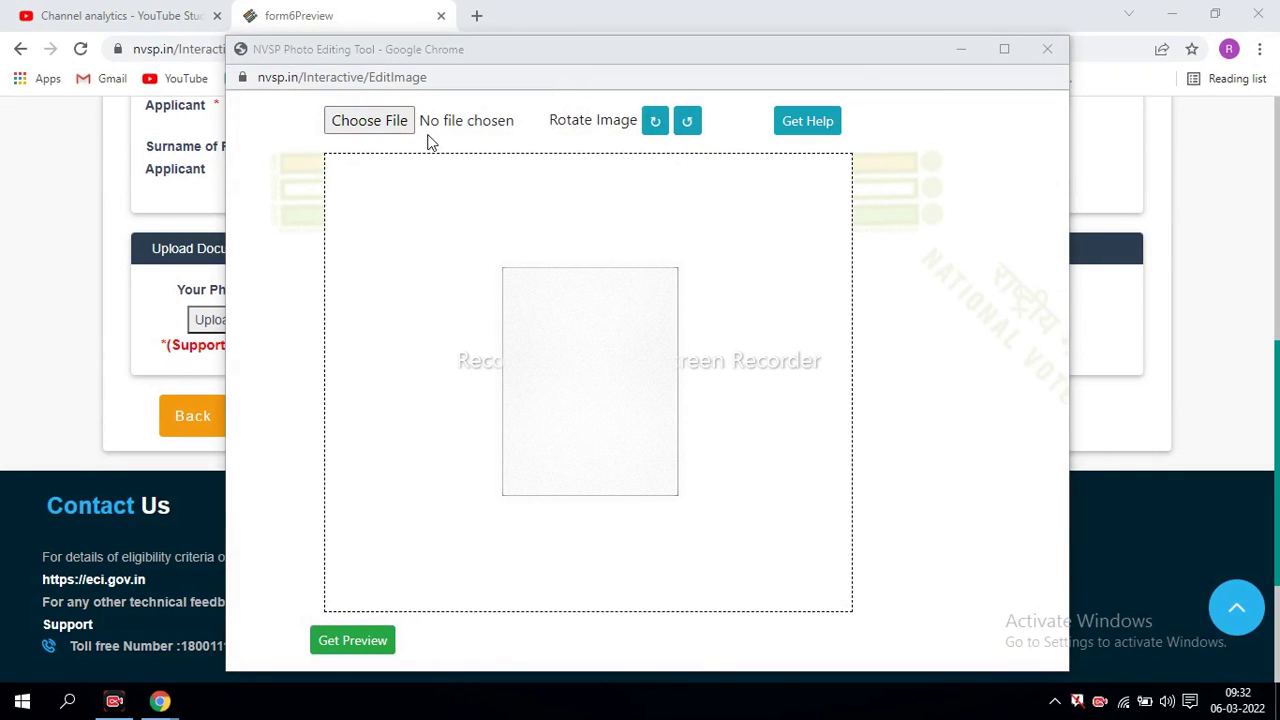
- Load the applicant's photo file into the photo editing tool, then preview and save it as the form's photograph
double_click(737, 314)
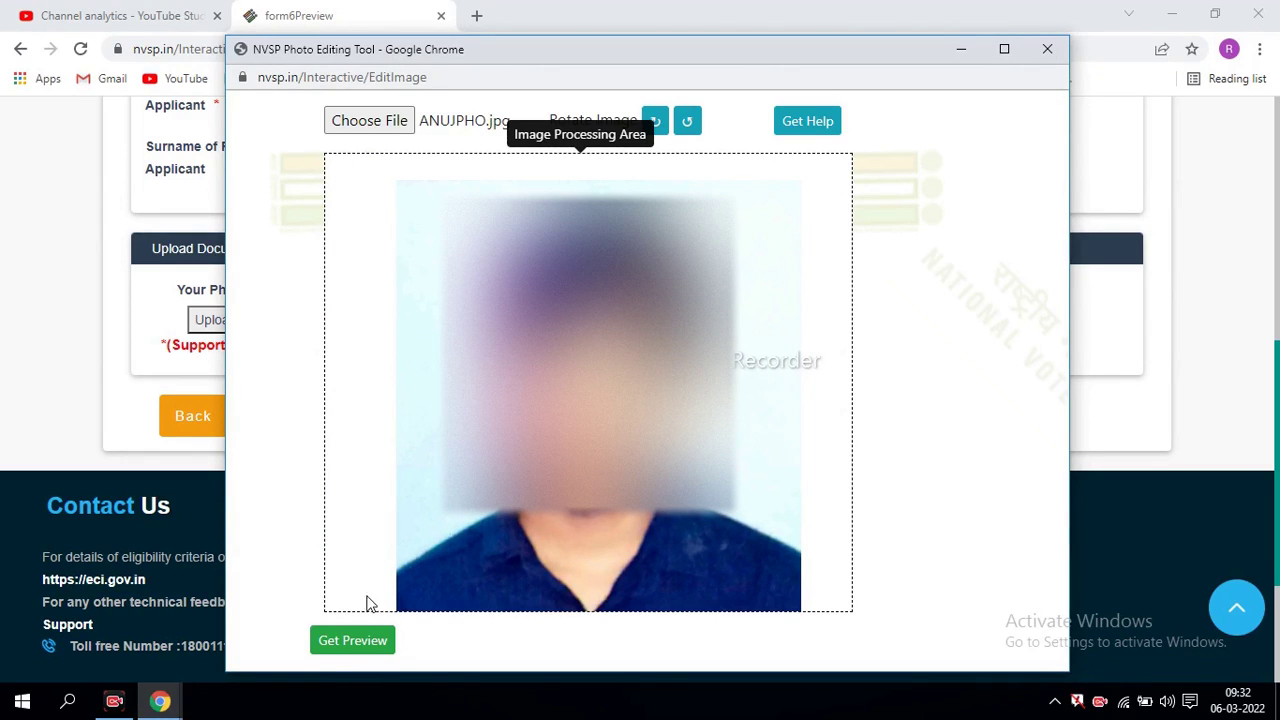
click(337, 648)
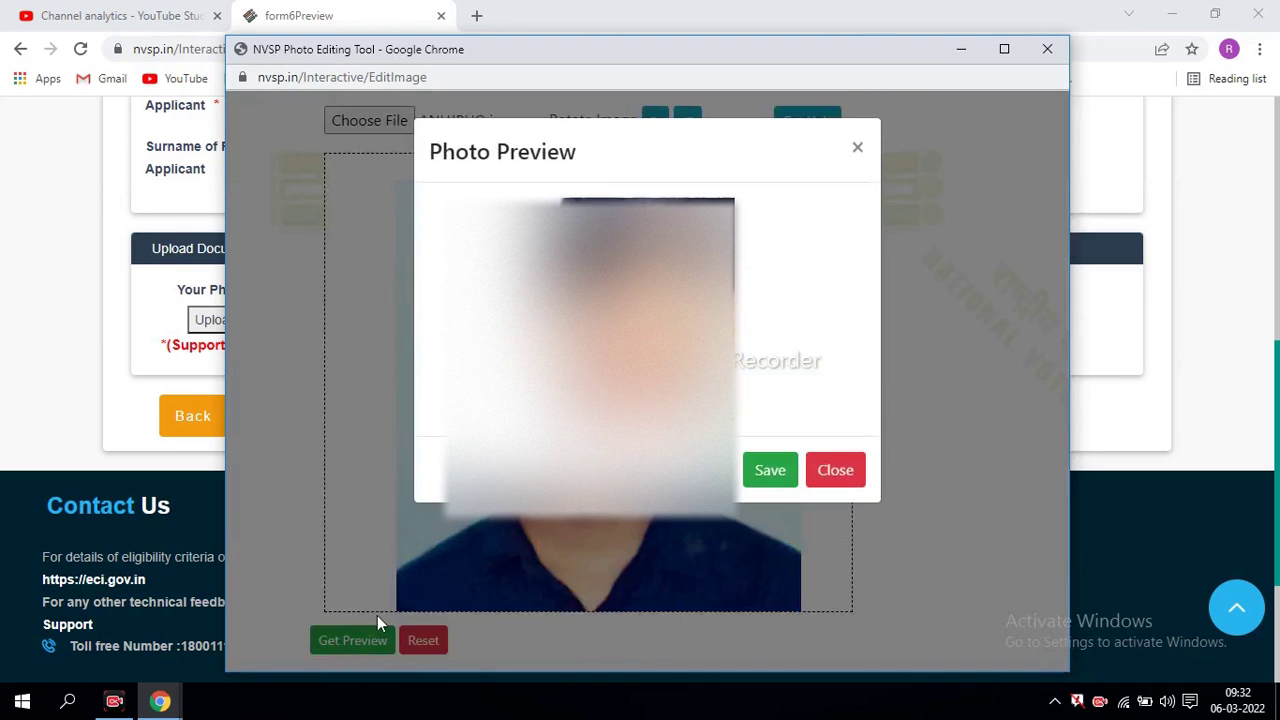
click(774, 470)
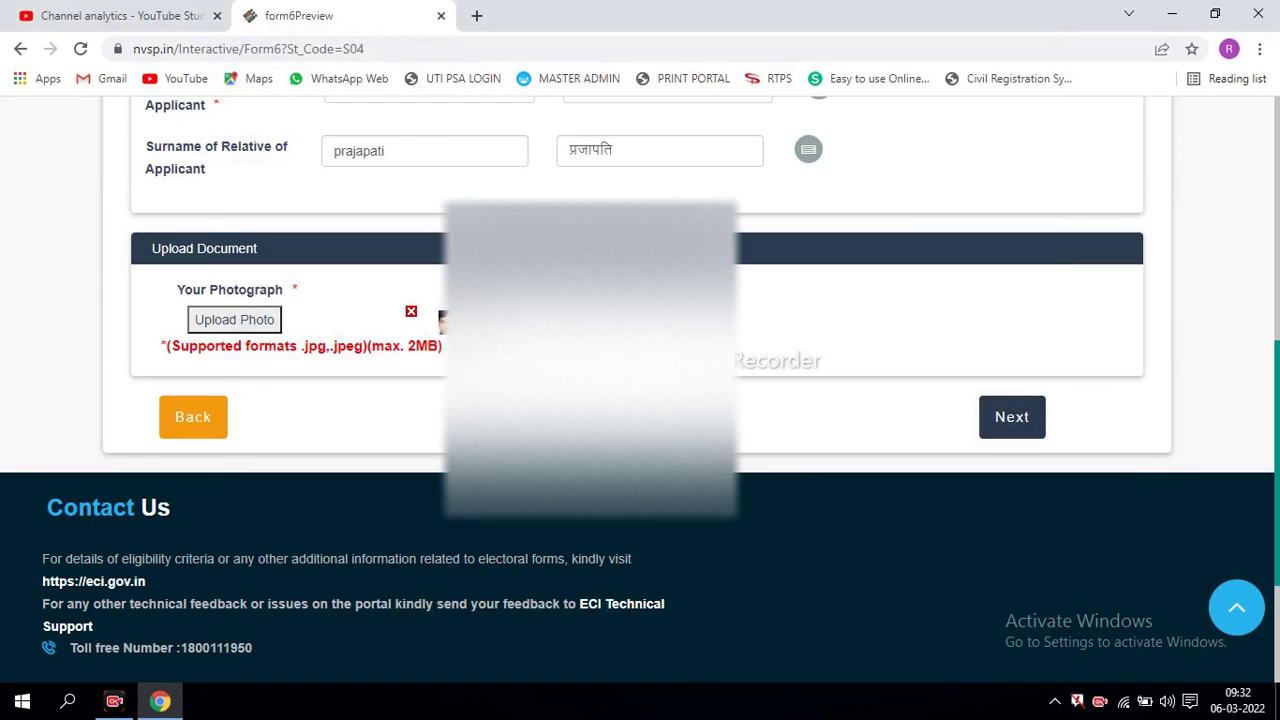
- Proceed from the personal details to the Additional Information section of the form
click(1005, 422)
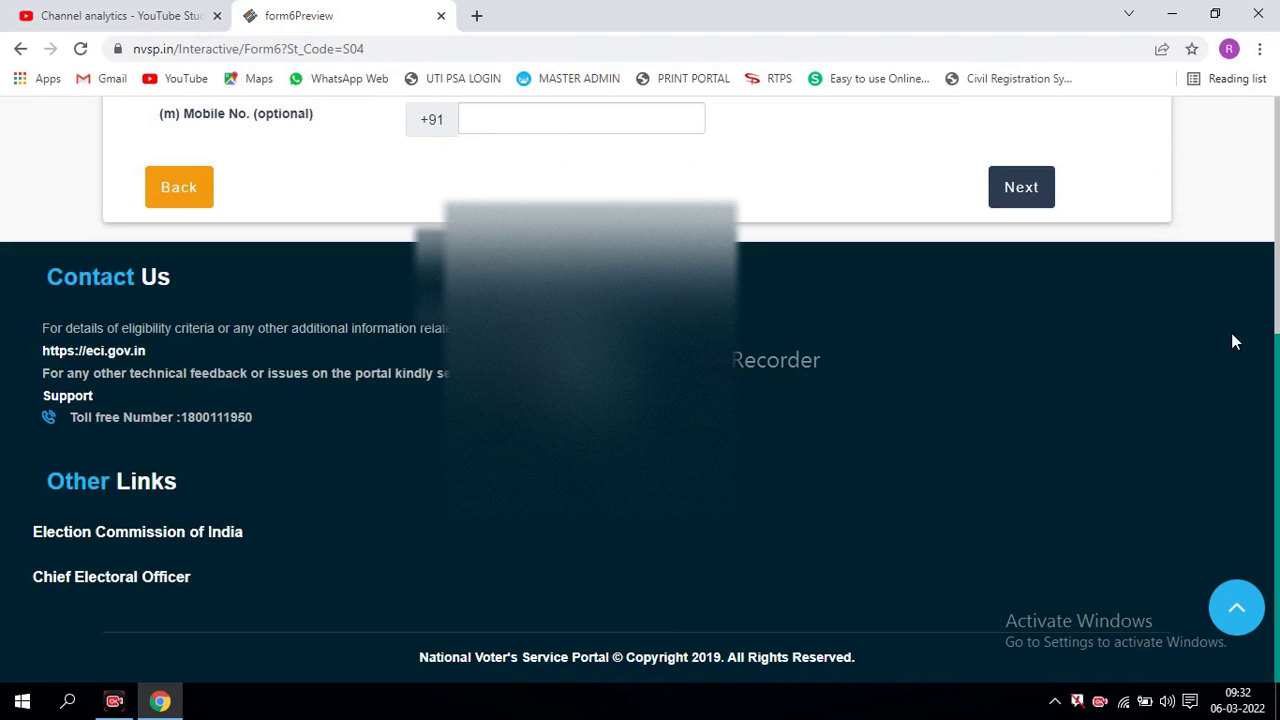
scroll(716, 229, up, 3)
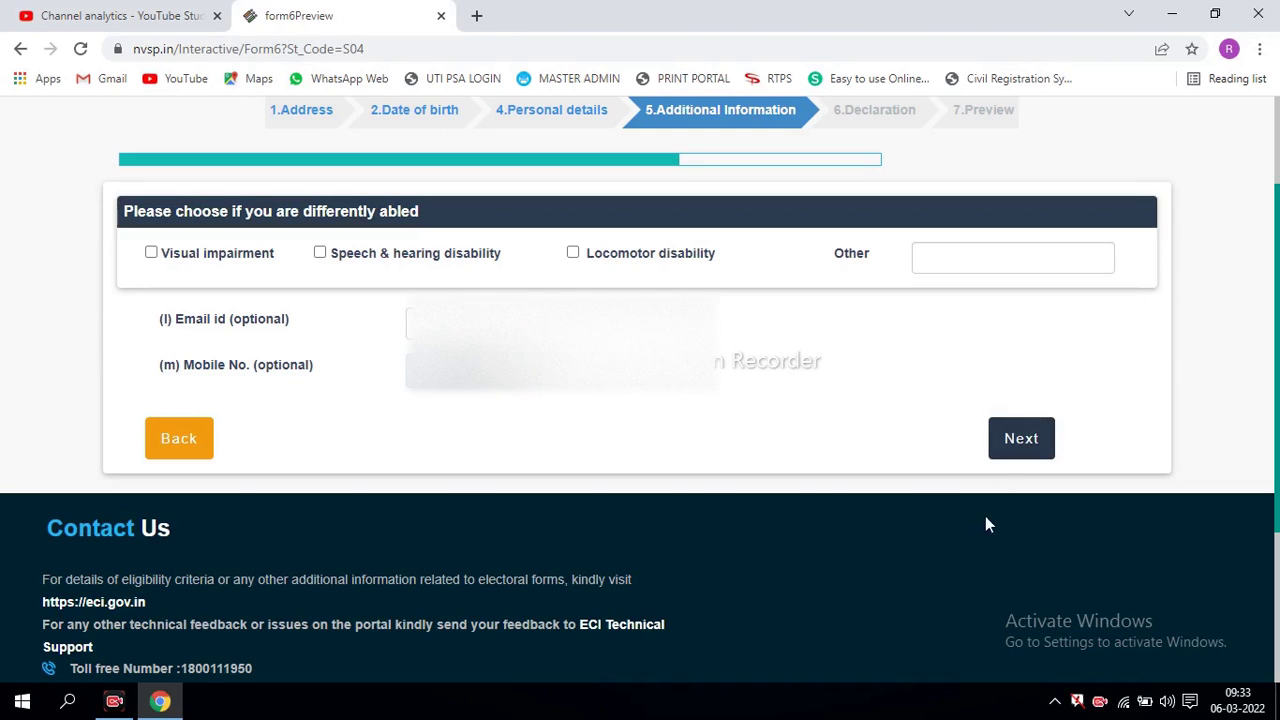
mouse_move(133, 232)
mouse_down()
mouse_move(229, 250)
mouse_move(281, 277)
mouse_up()
drag(311, 234, 513, 283)
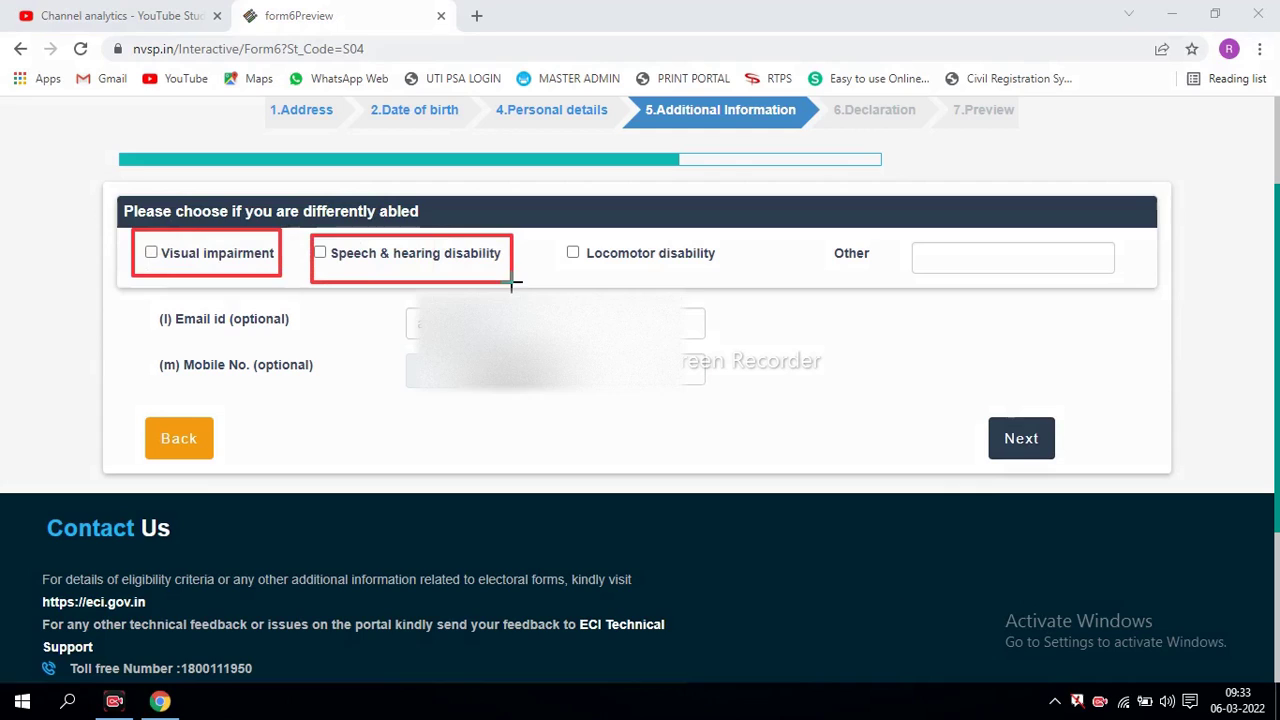
drag(549, 242, 684, 278)
drag(806, 249, 928, 271)
mouse_move(160, 305)
mouse_down()
mouse_move(428, 346)
mouse_move(726, 347)
mouse_up()
drag(142, 349, 172, 355)
drag(312, 374, 691, 392)
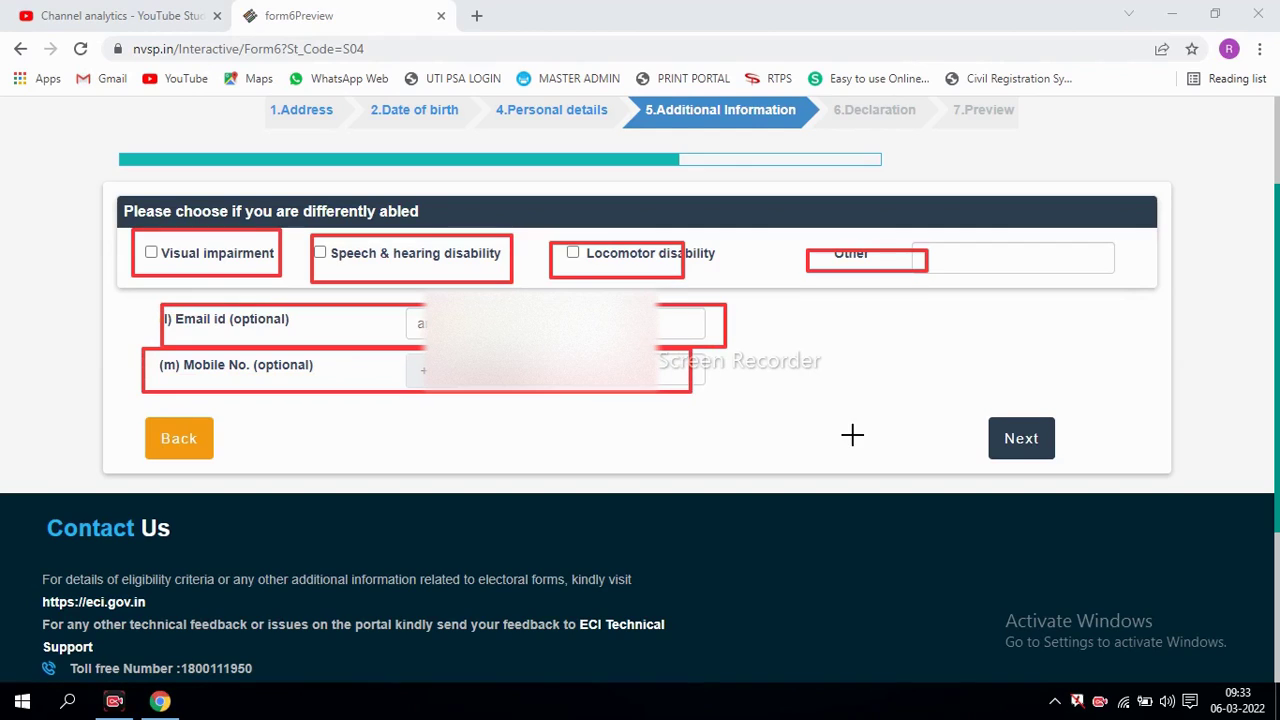
drag(920, 373, 1046, 455)
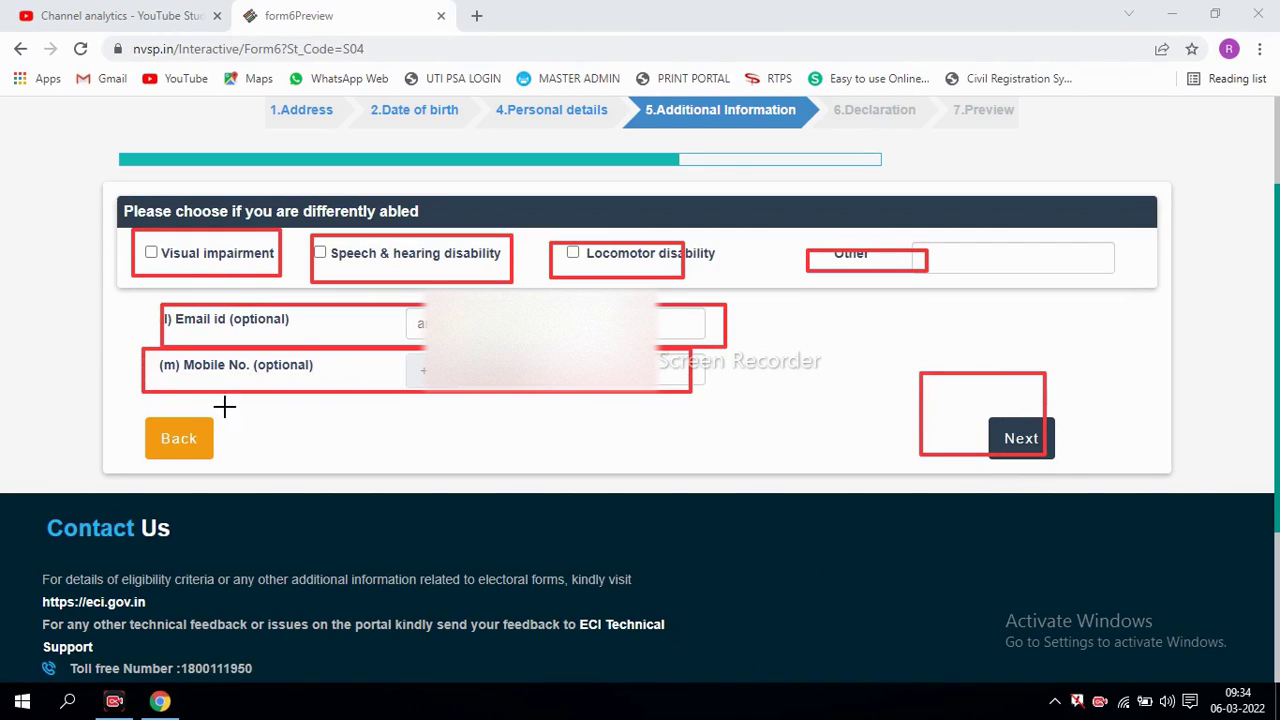
drag(144, 404, 206, 476)
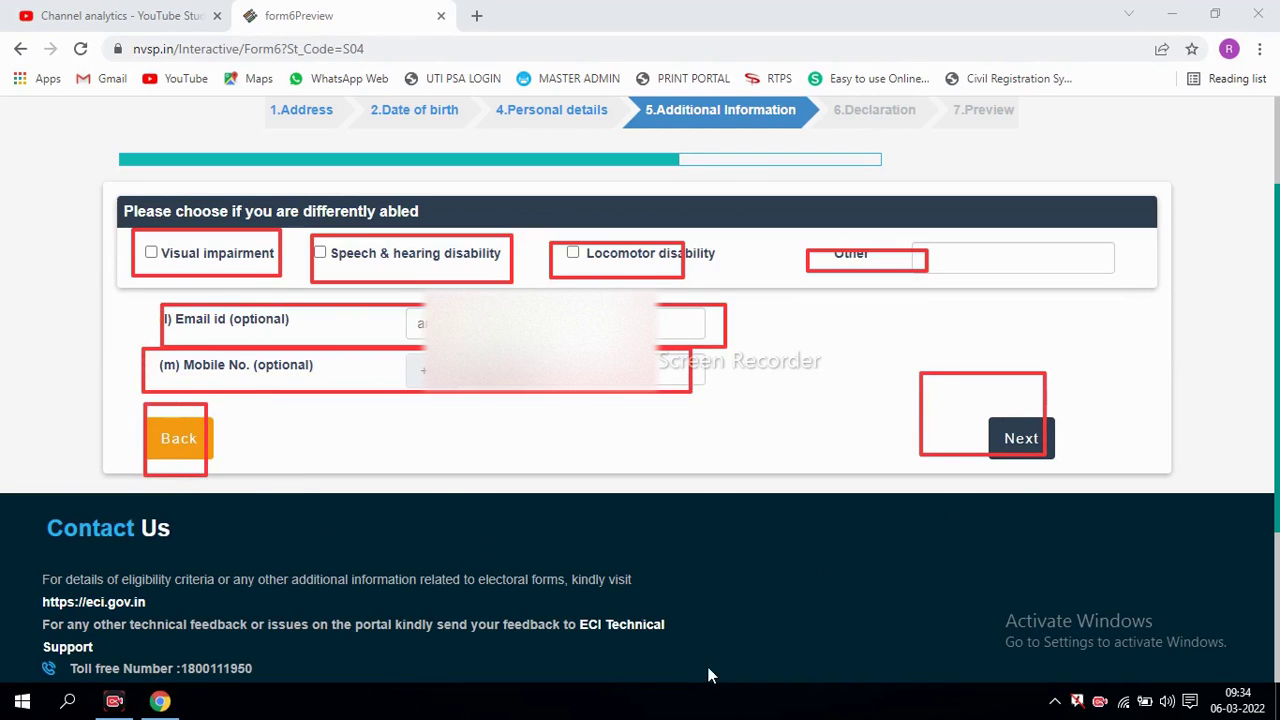
- Proceed to the Declaration section, fill in the place of declaration, and continue to the form preview
click(1020, 437)
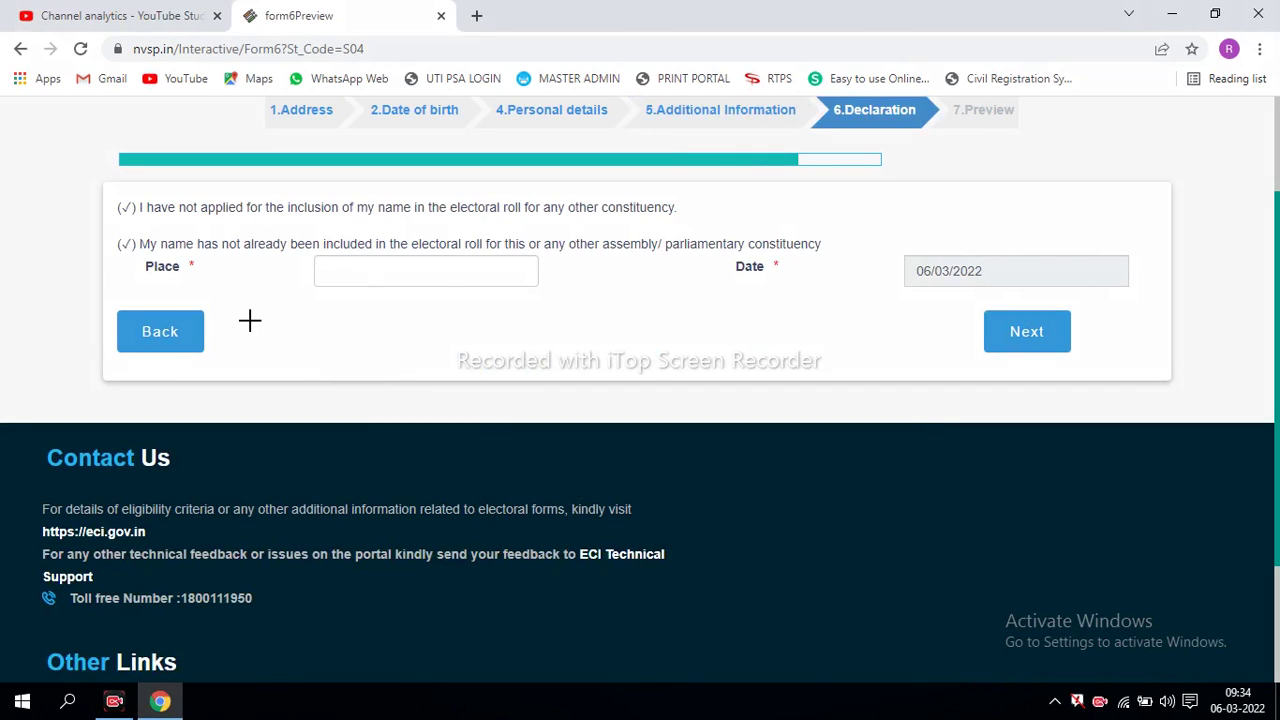
mouse_move(329, 244)
mouse_down()
mouse_move(480, 311)
mouse_move(567, 307)
mouse_up()
drag(840, 230, 1153, 292)
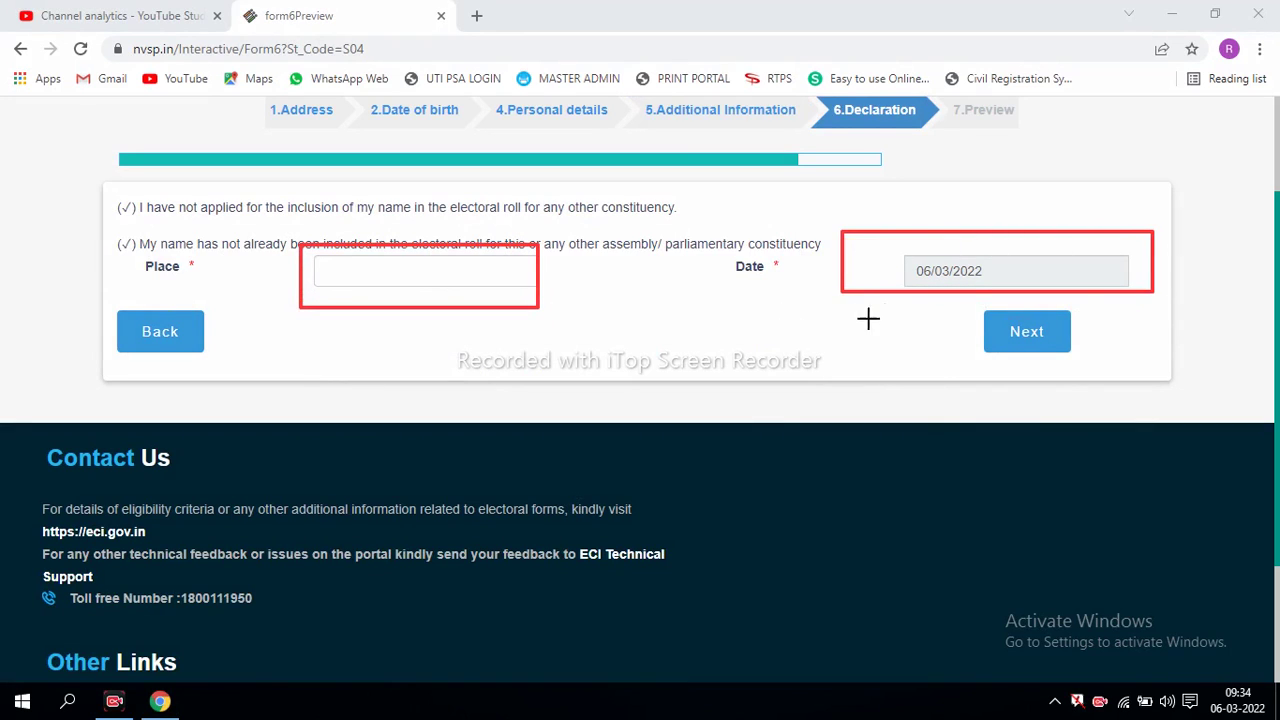
drag(970, 312, 1090, 362)
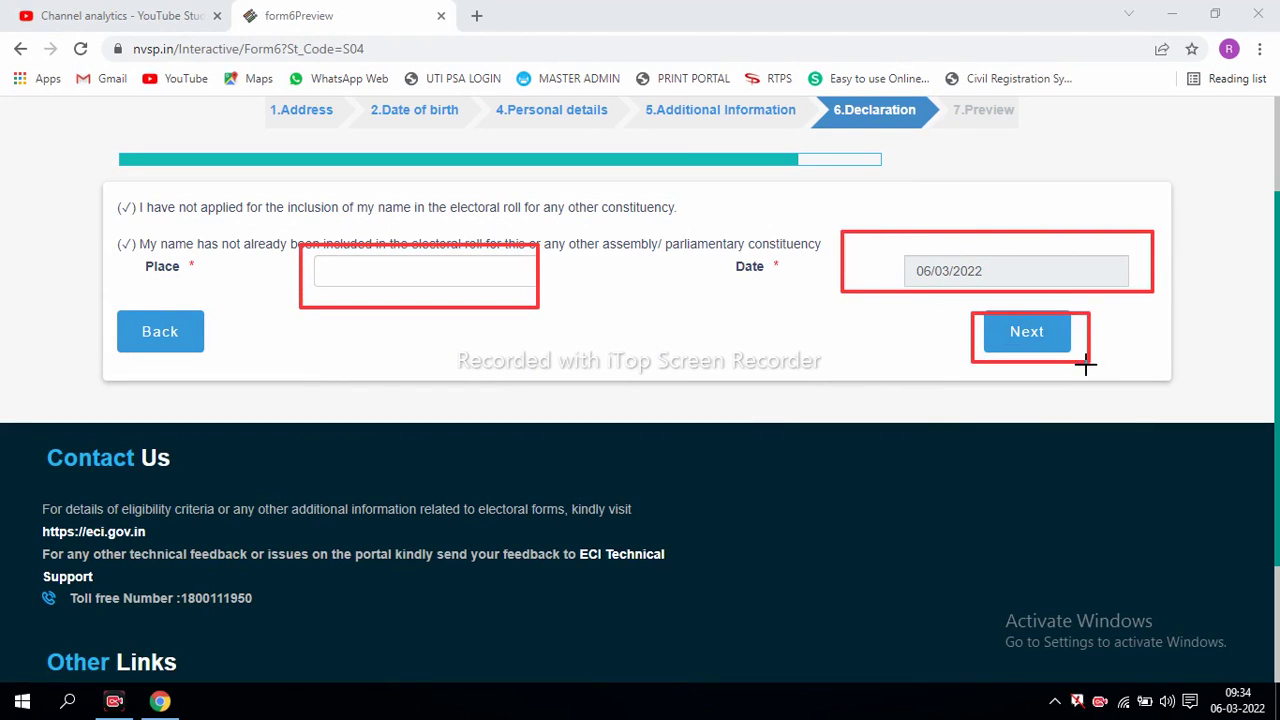
drag(949, 93, 1022, 138)
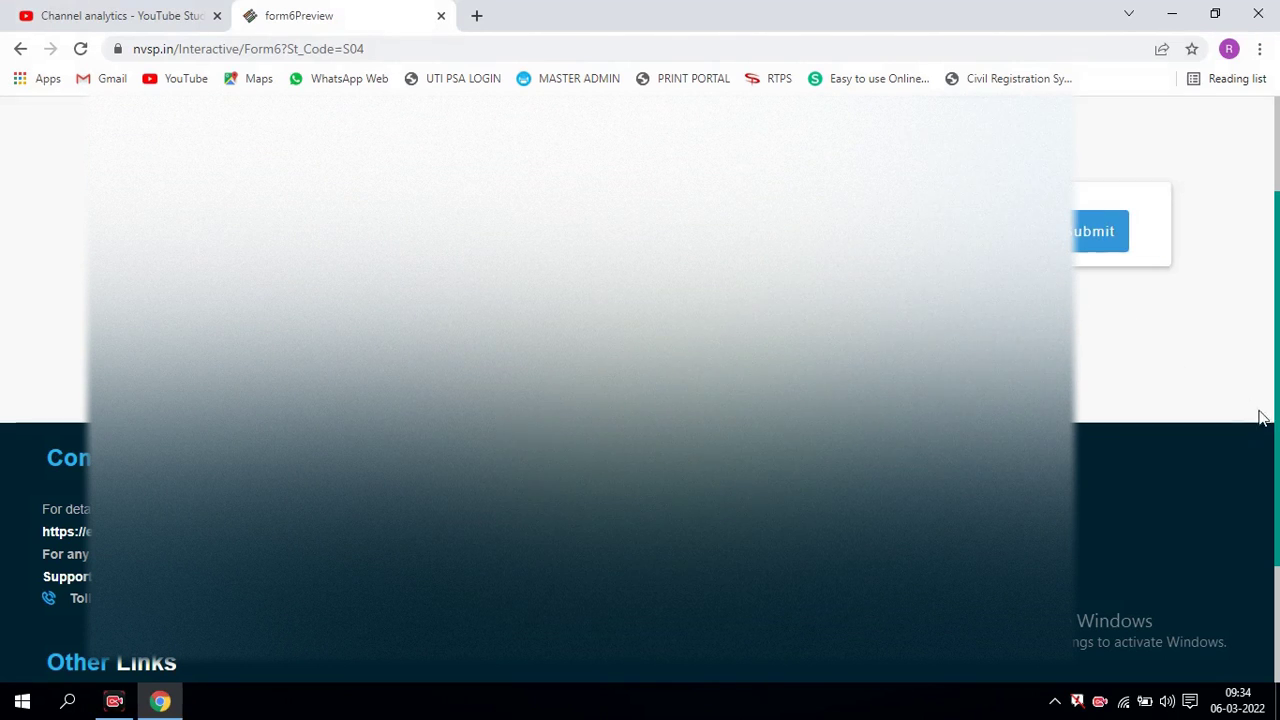
- Print the previewed Form 6 to a PDF file on the Desktop and submit the application
scroll(1256, 411, up, 10)
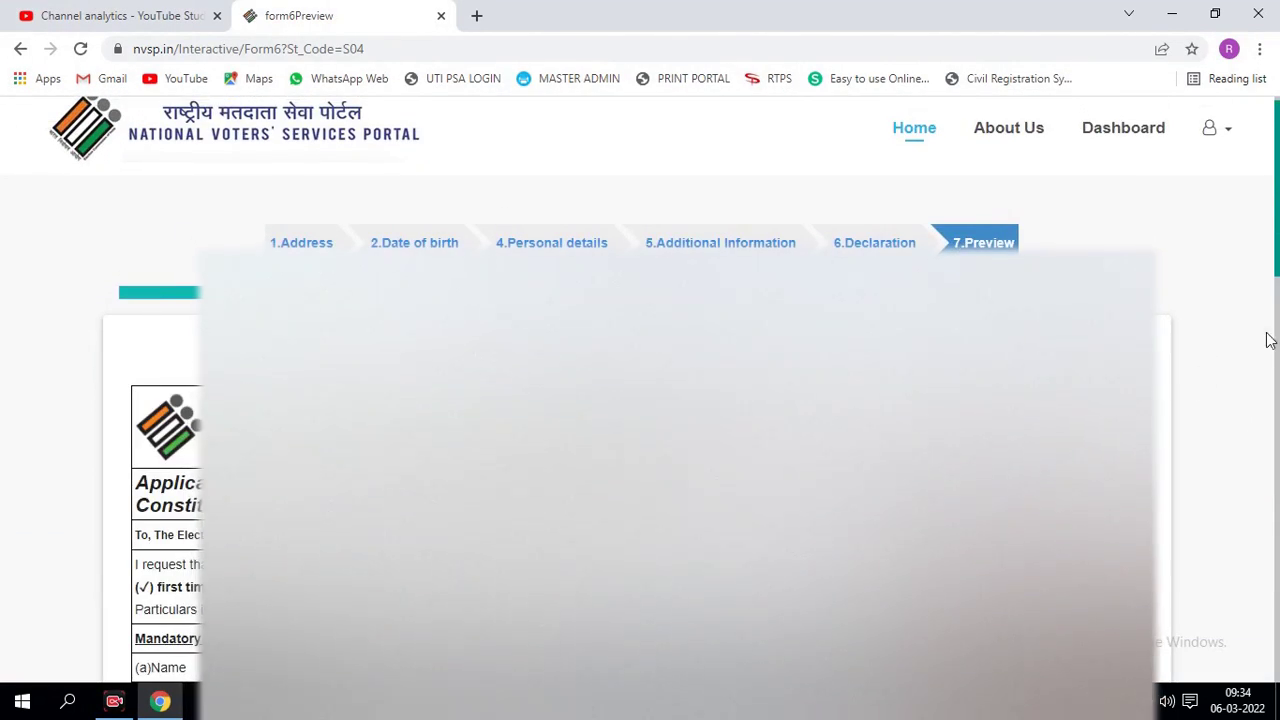
scroll(1270, 340, down, 2)
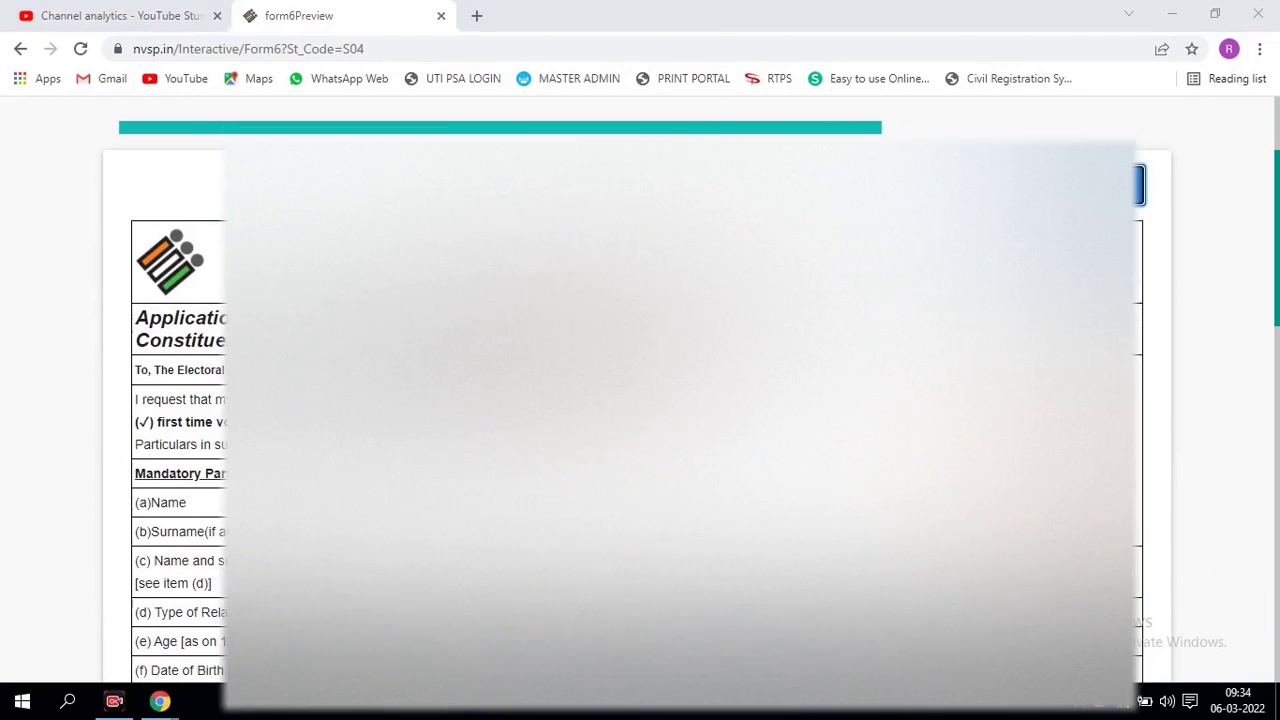
click(1100, 186)
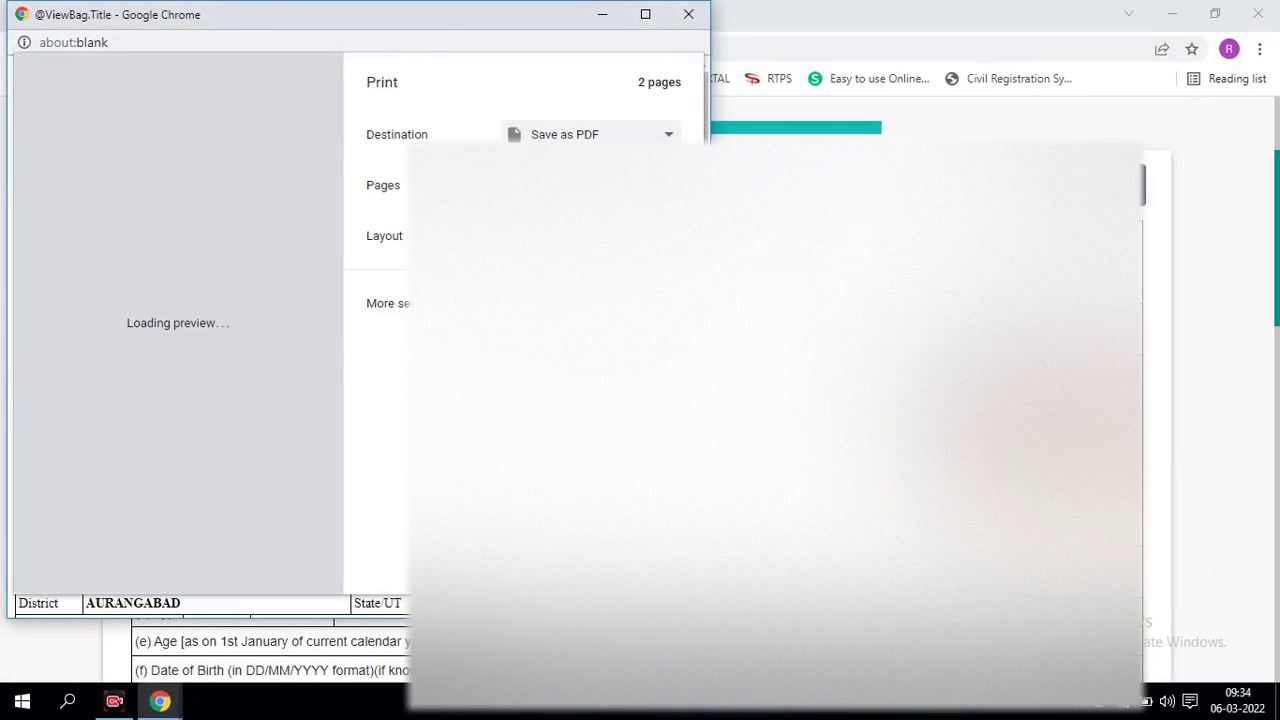
key(Return)
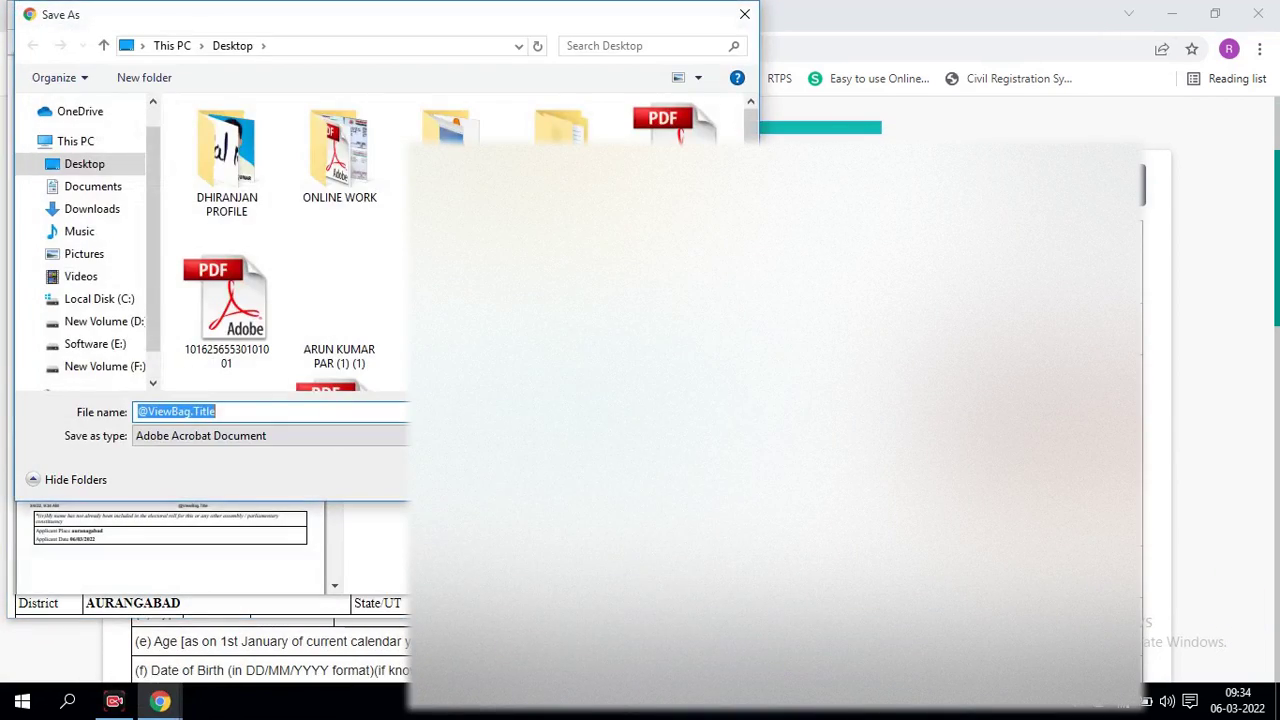
key(Escape)
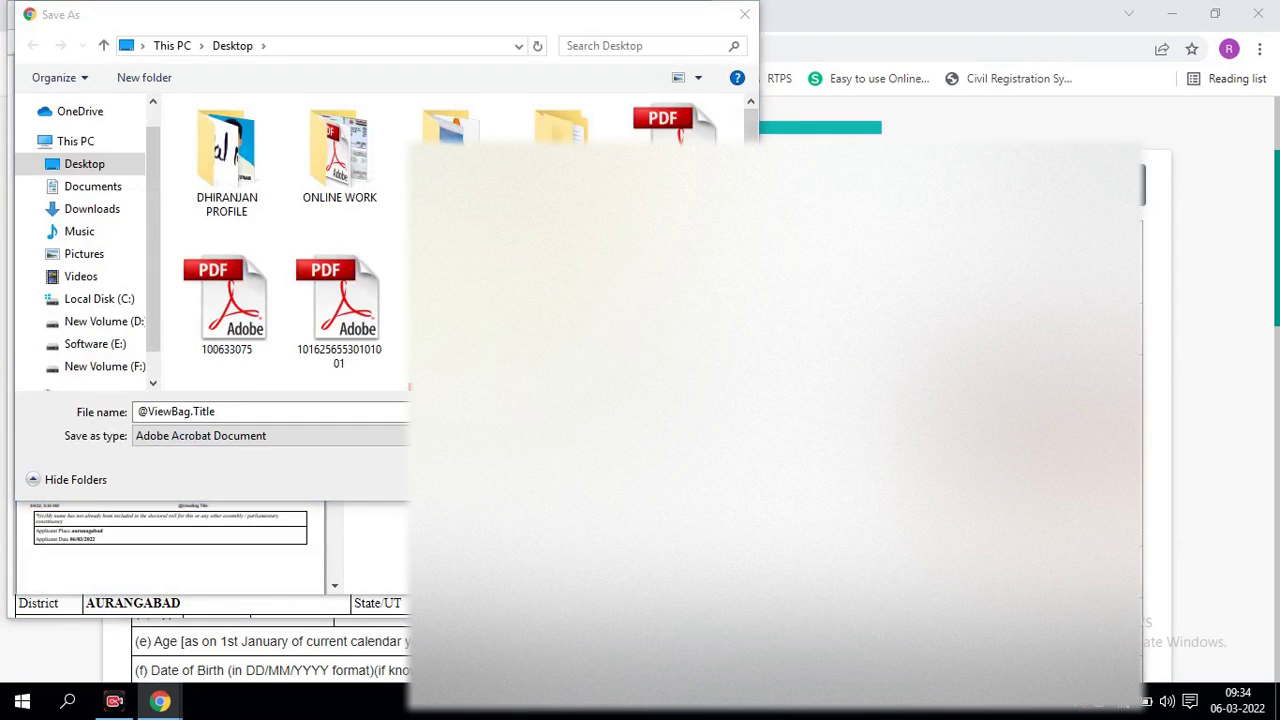
key(Return)
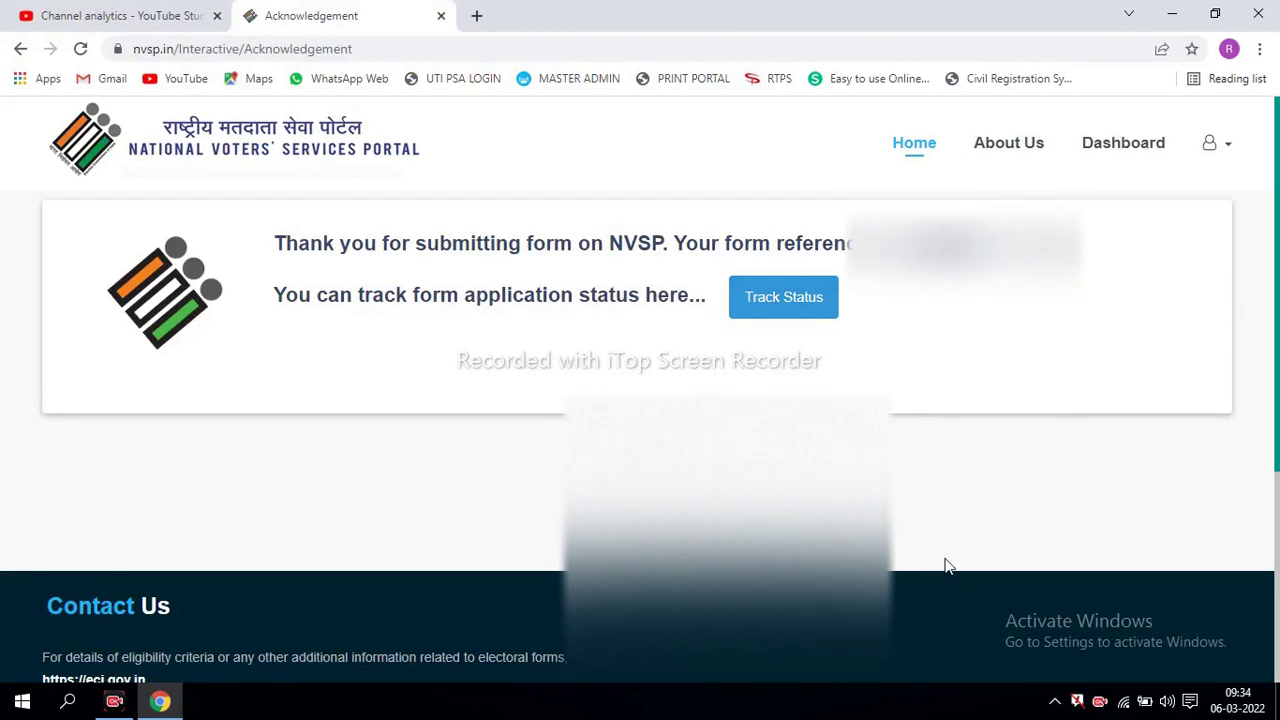
- Open the application status tracking page from the form submission acknowledgement
mouse_move(260, 230)
mouse_down()
mouse_move(586, 357)
mouse_move(1085, 352)
mouse_up()
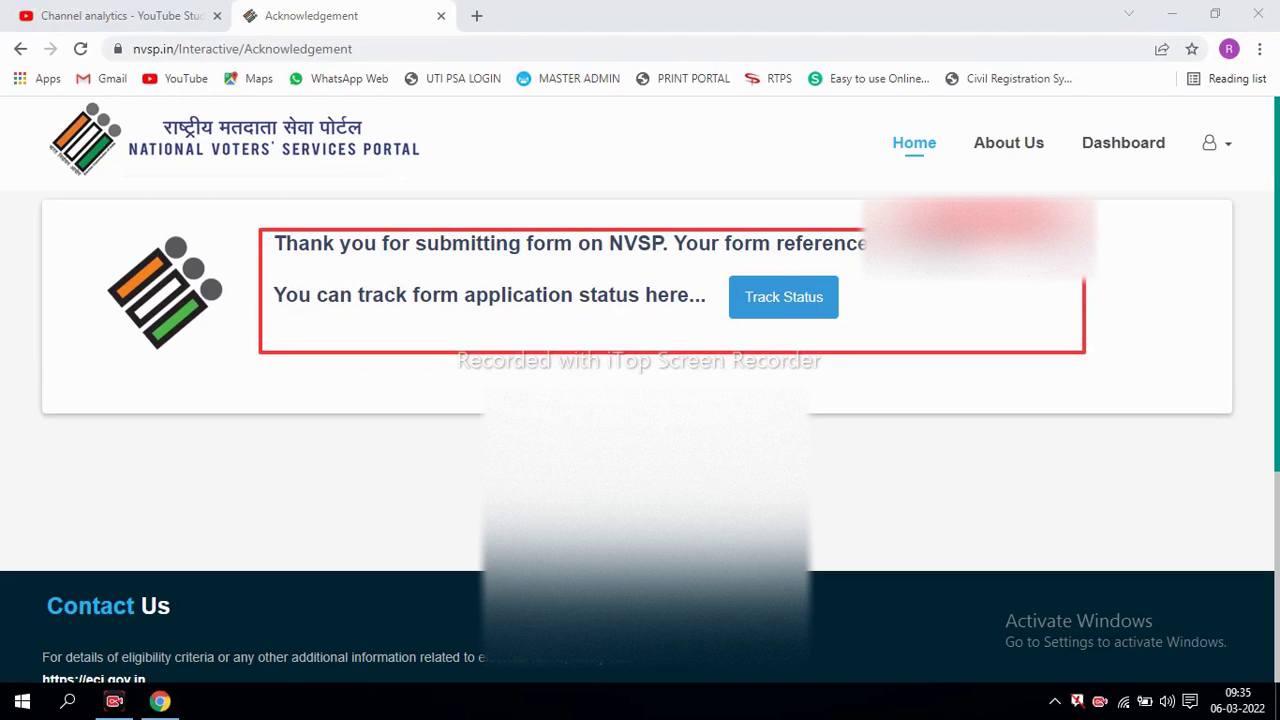
mouse_move(727, 275)
mouse_down()
mouse_move(856, 334)
mouse_move(844, 320)
mouse_up()
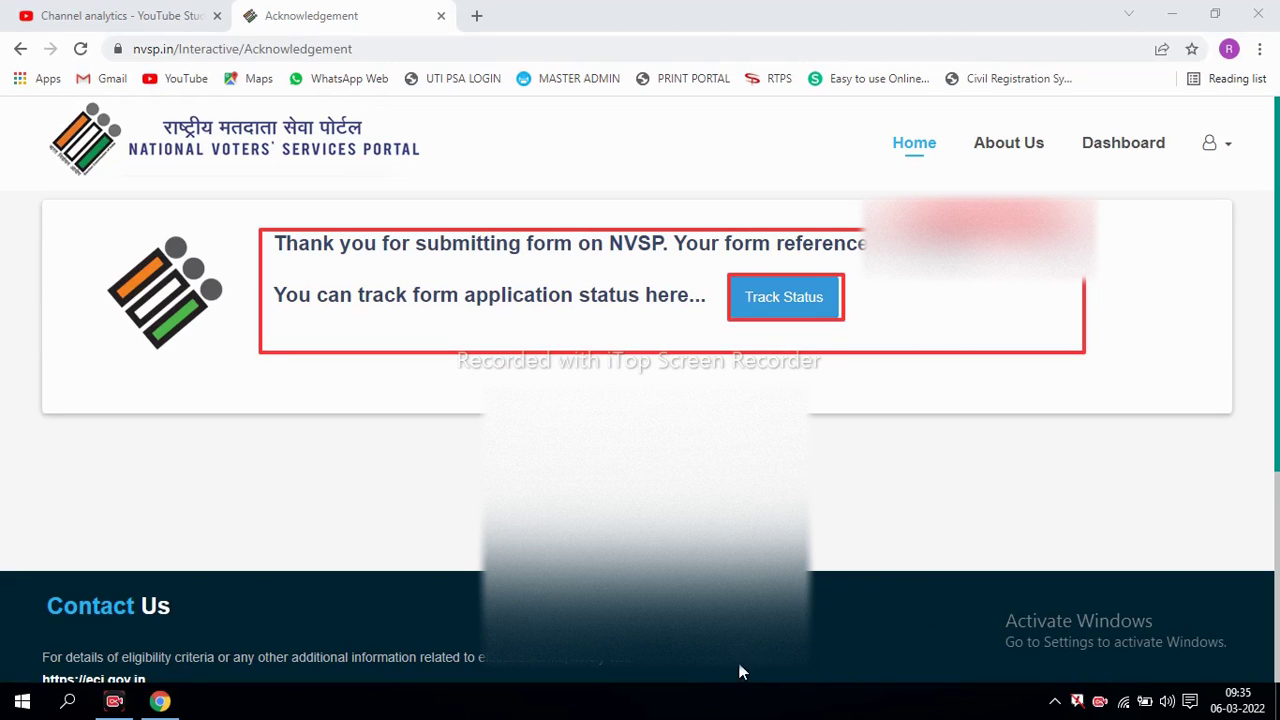
key(Escape)
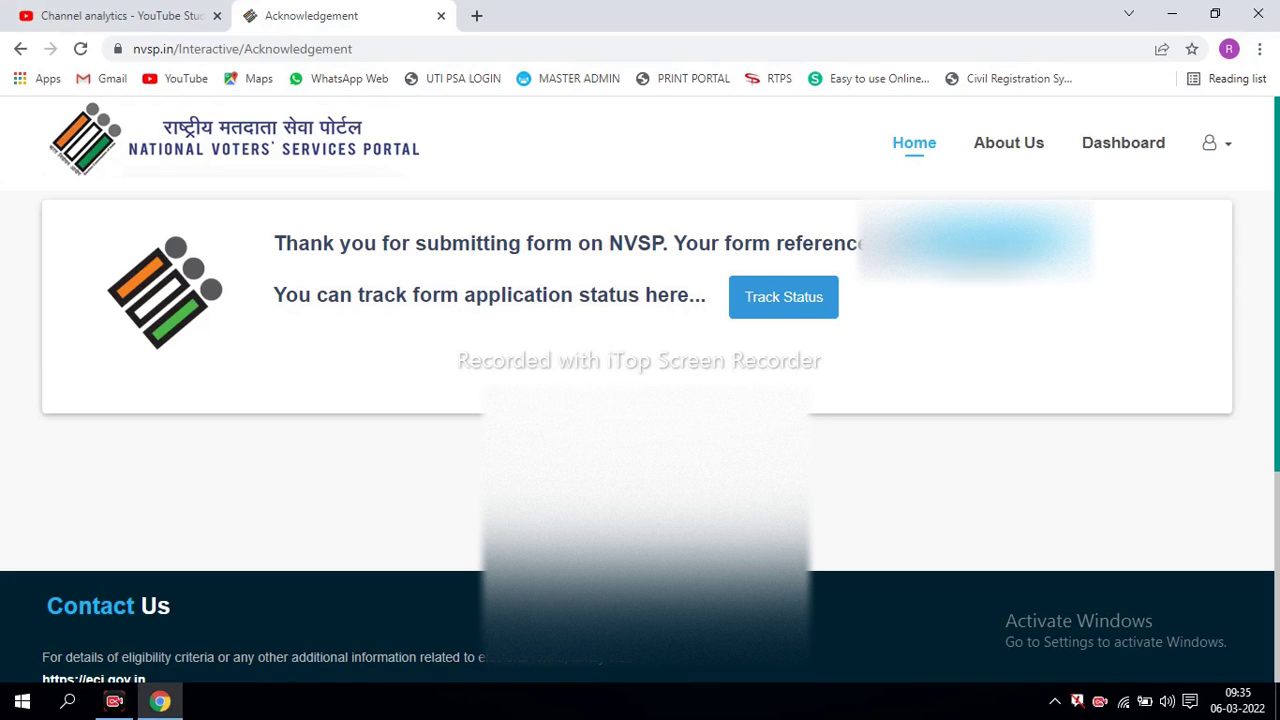
click(801, 305)
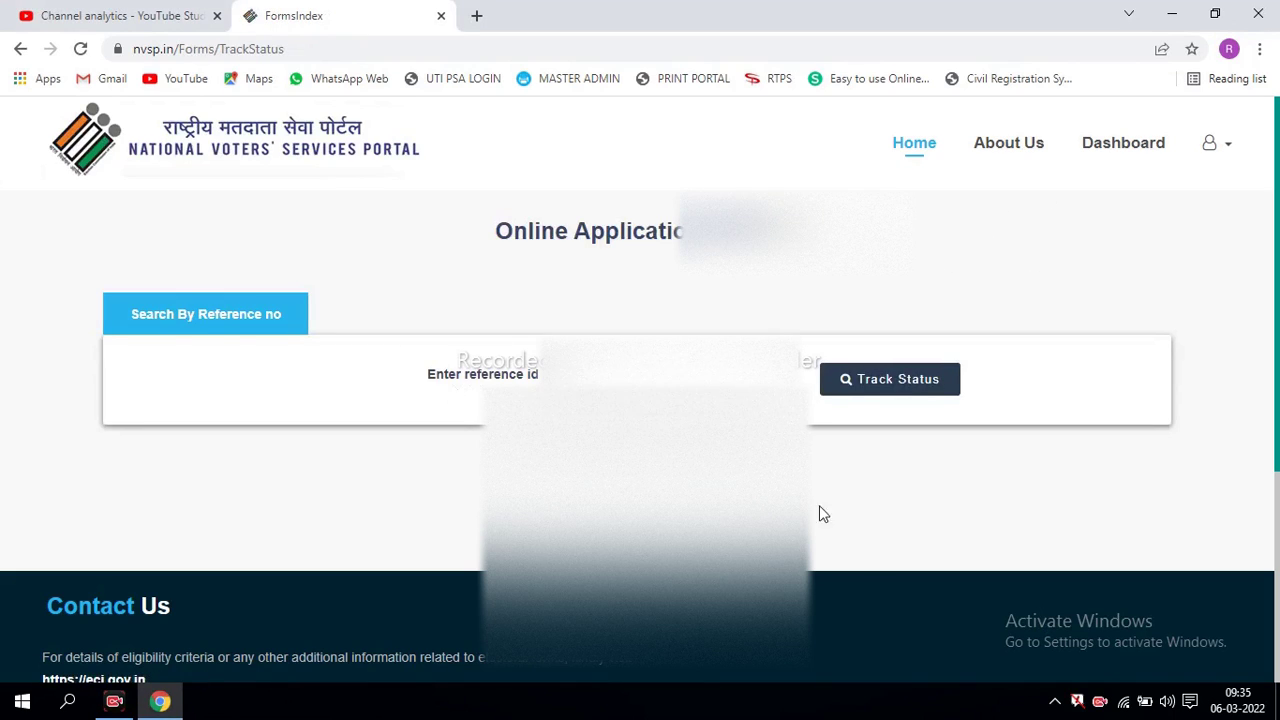
- Track the status of the submitted application by its reference id
drag(412, 356, 540, 400)
drag(810, 360, 966, 418)
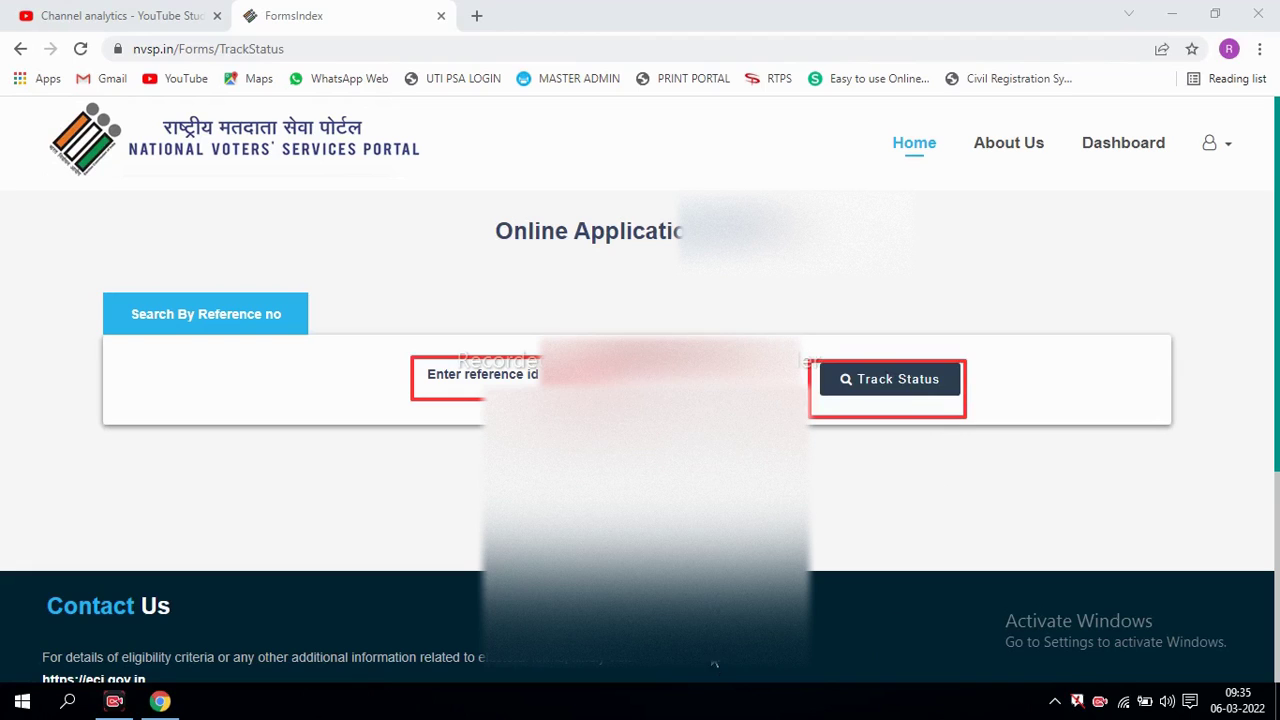
key(Escape)
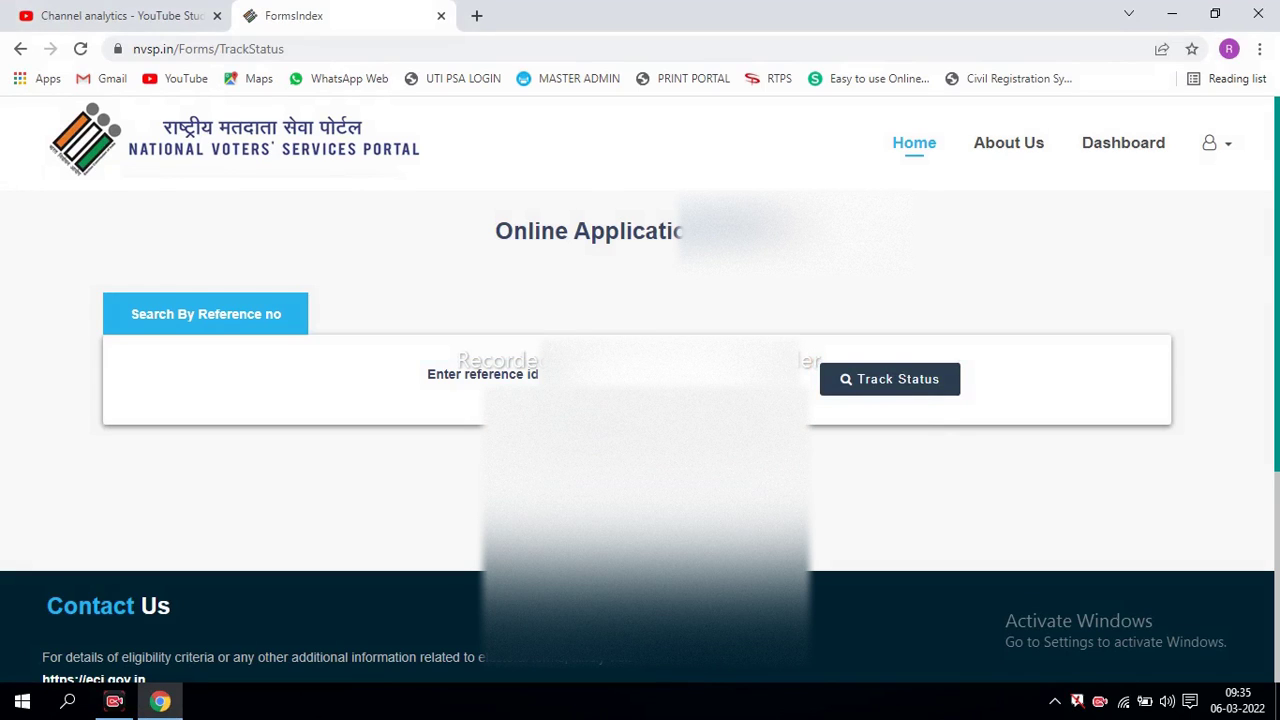
click(863, 386)
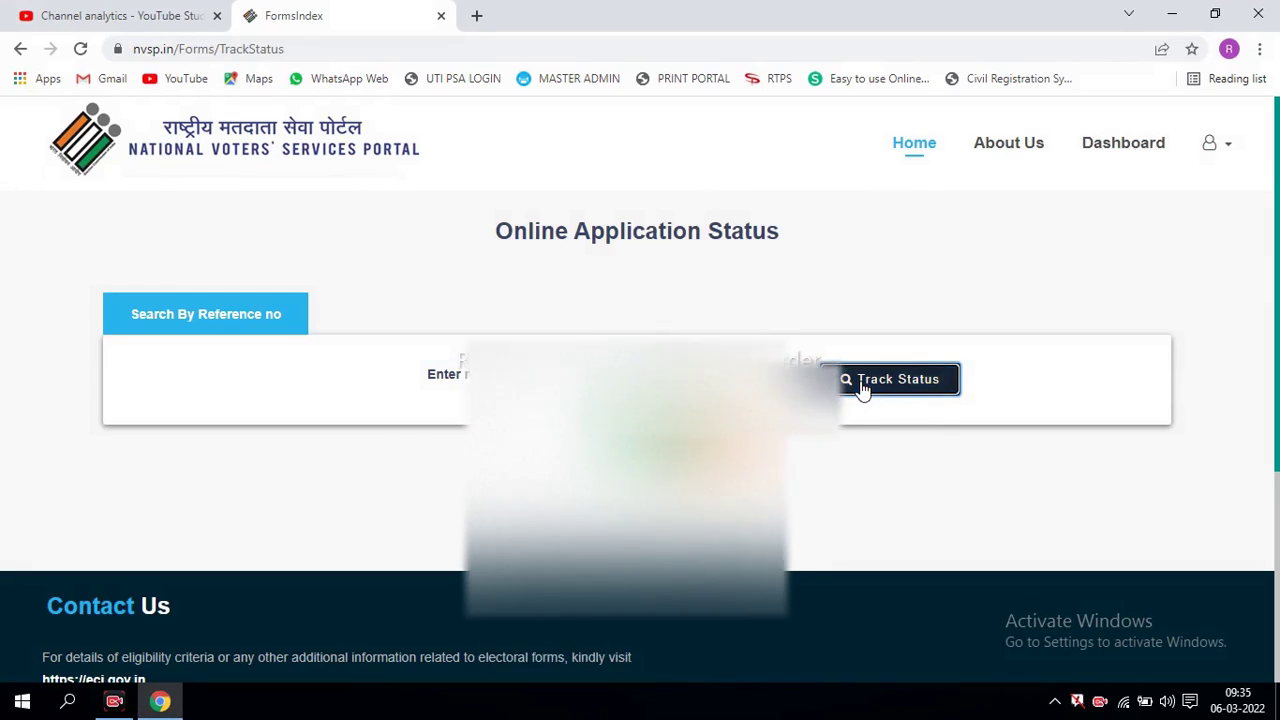
scroll(1100, 390, down, 2)
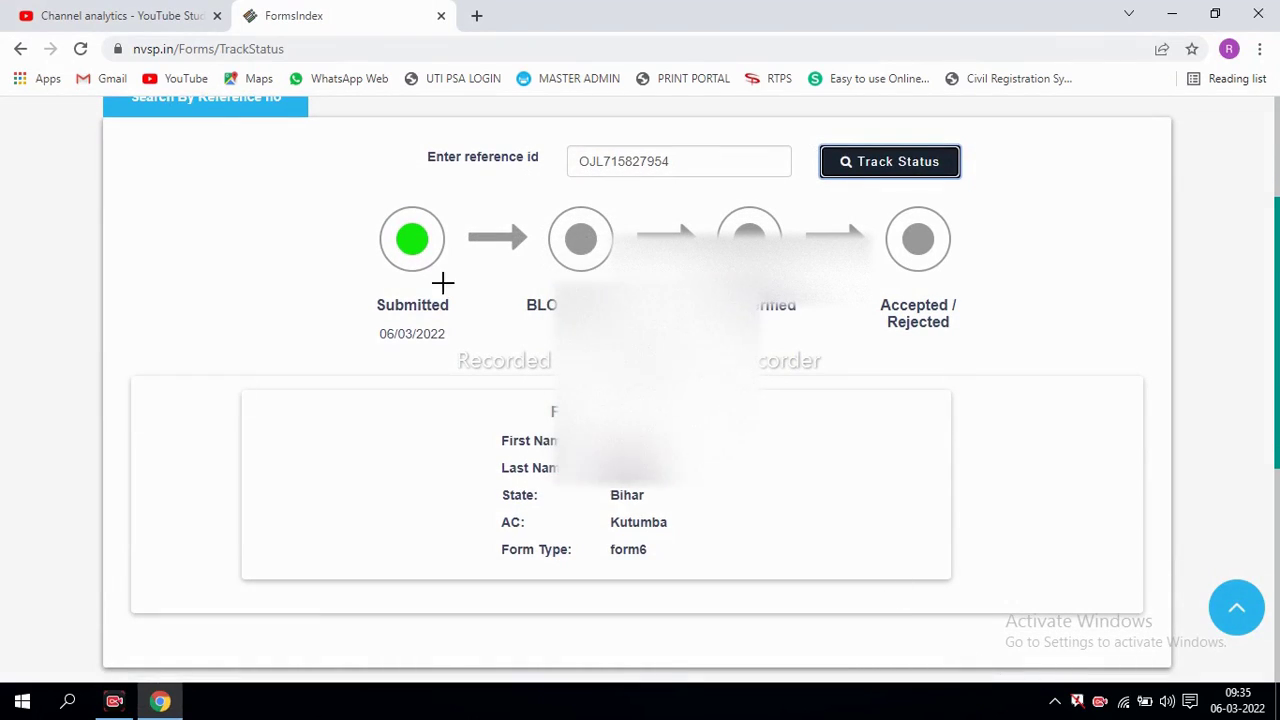
drag(372, 187, 476, 354)
drag(510, 212, 657, 325)
mouse_move(697, 198)
mouse_down()
mouse_move(754, 311)
mouse_move(804, 348)
mouse_up()
mouse_move(852, 187)
mouse_down()
mouse_move(884, 212)
mouse_move(985, 365)
mouse_up()
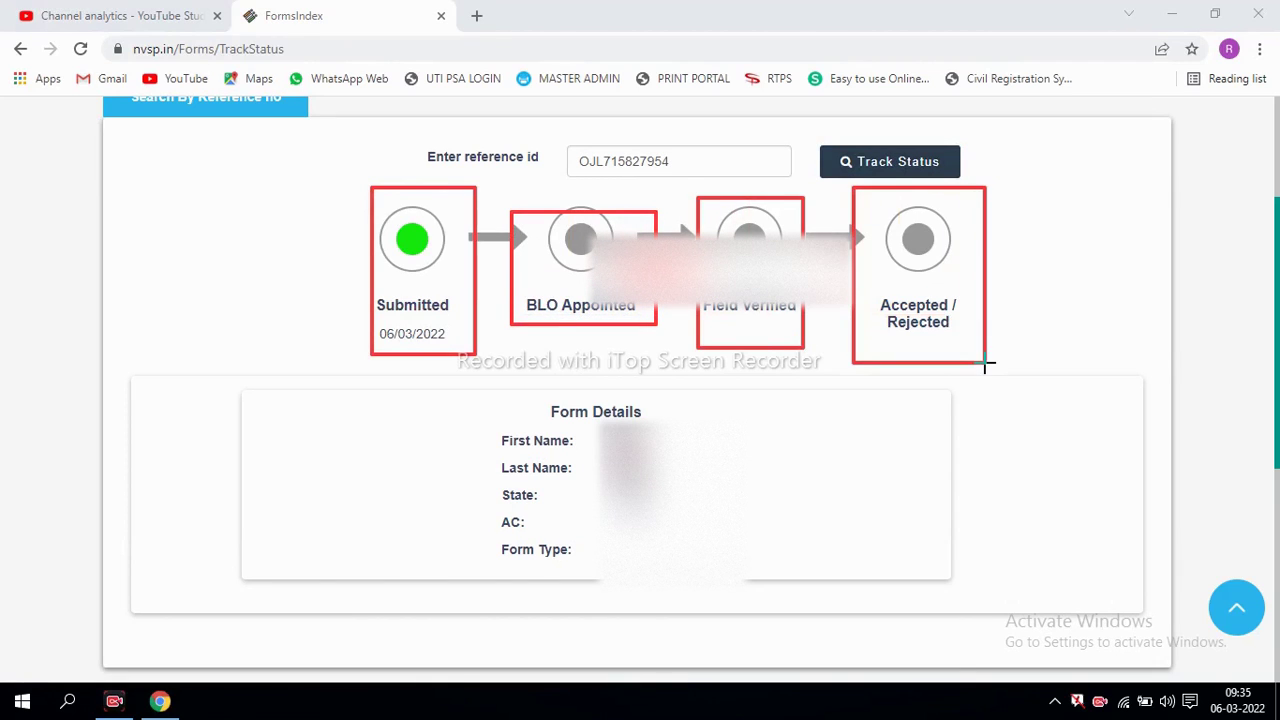
mouse_move(477, 393)
mouse_down()
mouse_move(571, 457)
mouse_move(651, 558)
mouse_move(707, 573)
mouse_up()
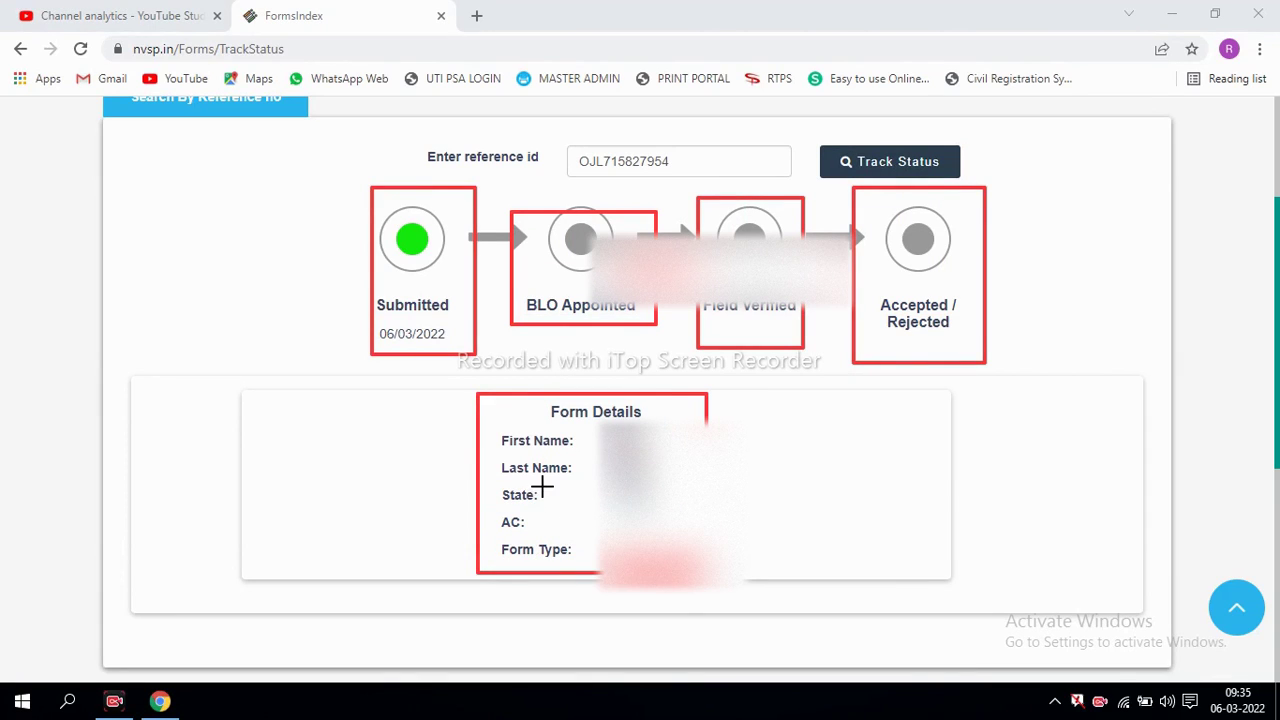
click(702, 663)
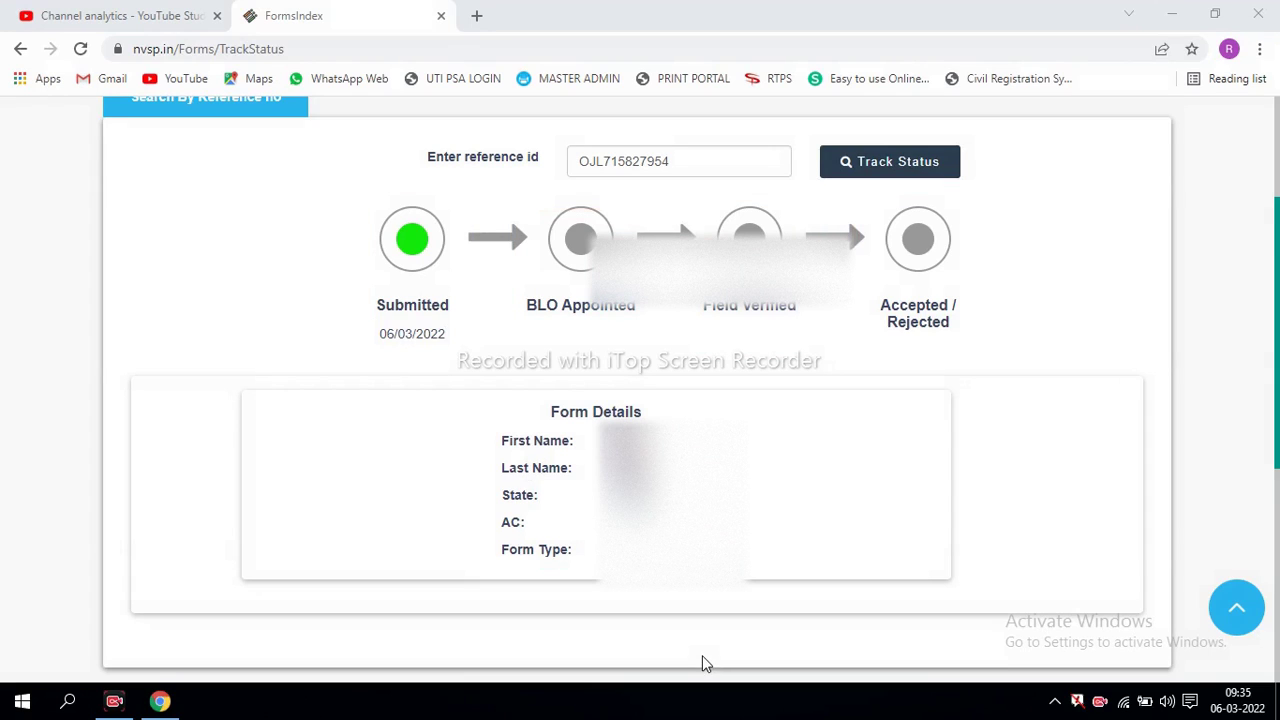